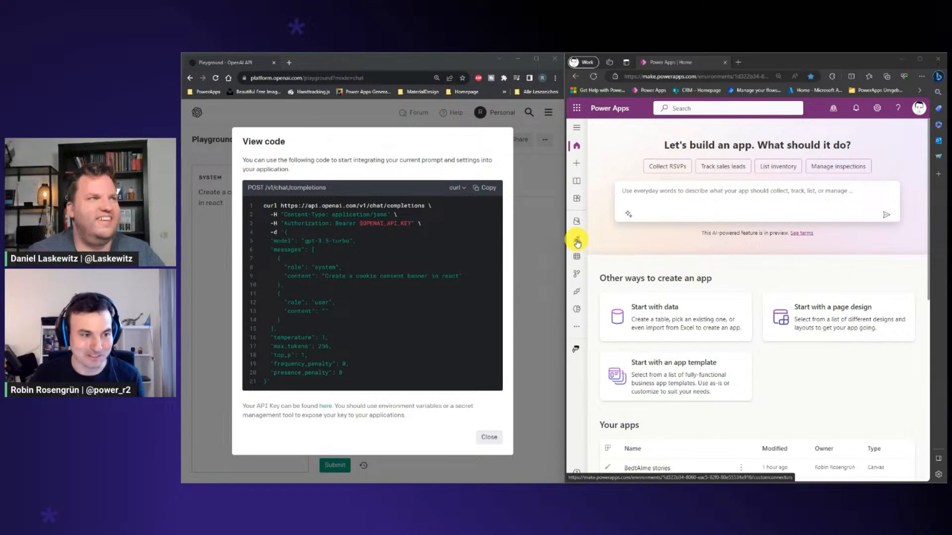
Create a new custom connector from blank with the name SpeedrunGPT
{"action": "left_click", "coordinate": [577, 242]}
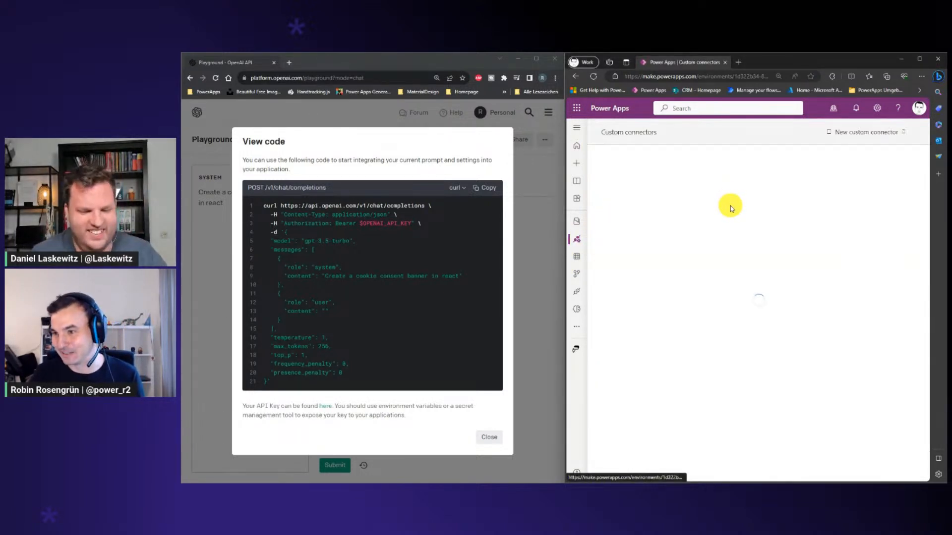
{"action": "left_click", "coordinate": [844, 134]}
{"action": "left_click", "coordinate": [843, 148]}
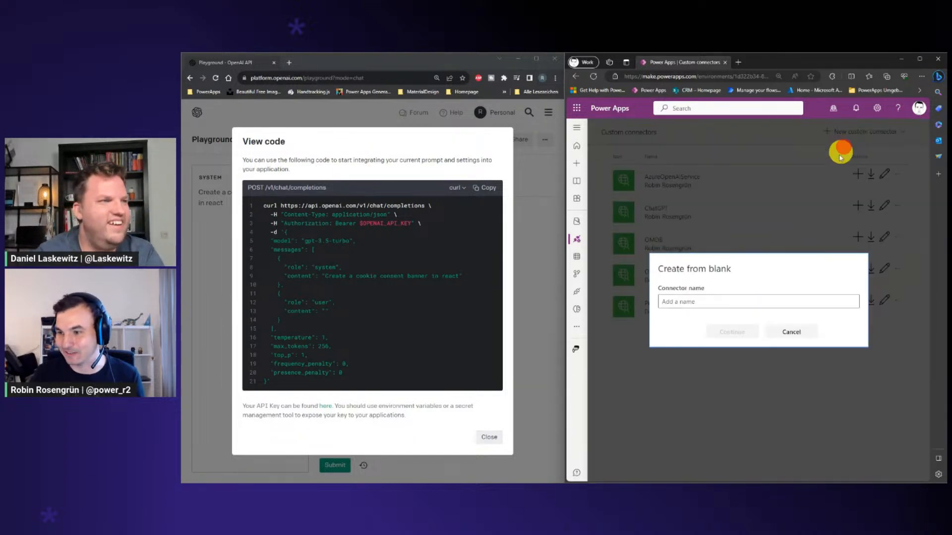
{"action": "left_click", "coordinate": [721, 301]}
{"action": "type", "text": "Speedr"}
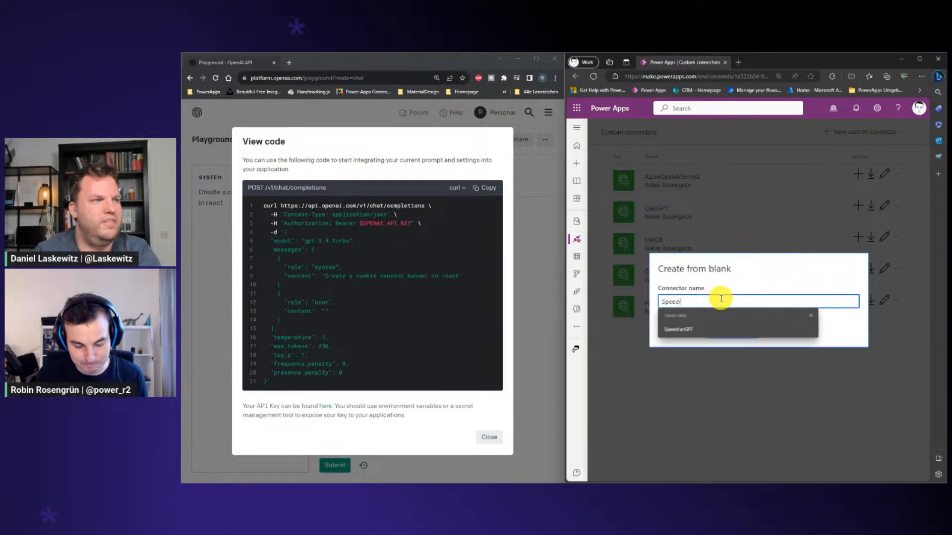
{"action": "type", "text": "unGPT"}
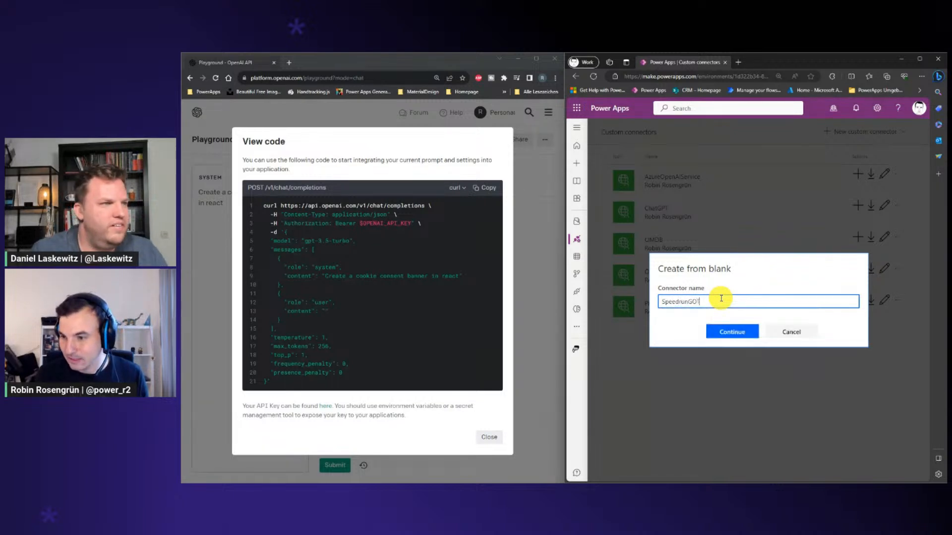
{"action": "key", "text": "BackSpace"}
{"action": "key", "text": "BackSpace"}
{"action": "type", "text": "PT"}
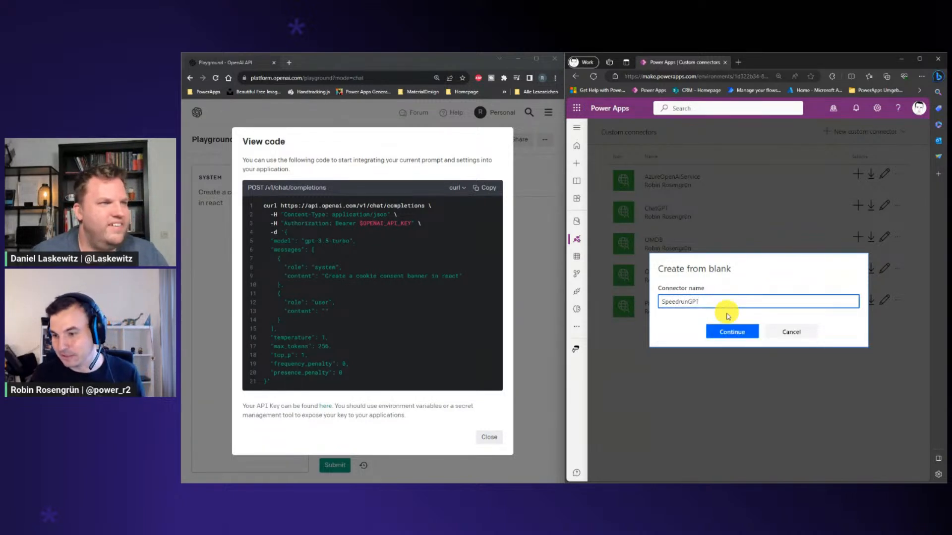
{"action": "left_click", "coordinate": [725, 330]}
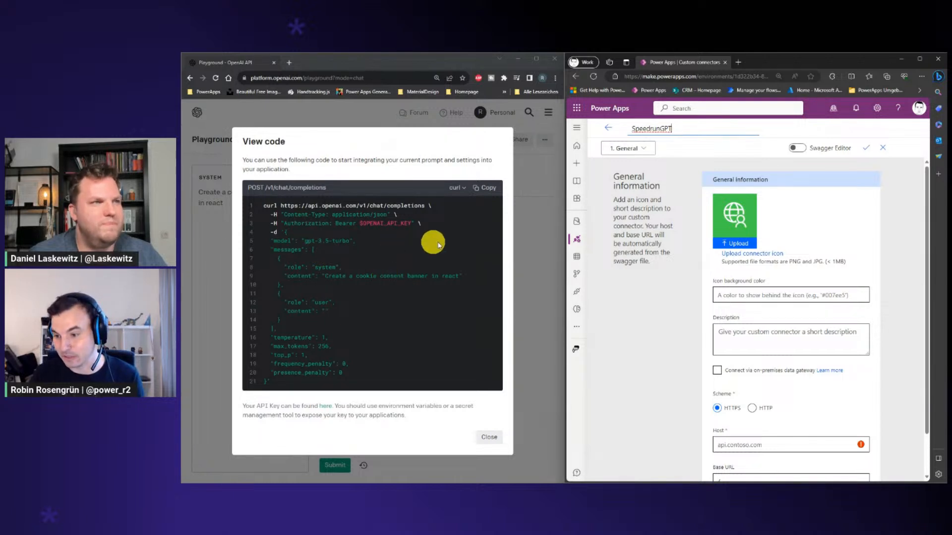
Set the connector's host to api.openai.com, taken from the curl sample, and proceed to the security settings
{"action": "scroll", "coordinate": [769, 251], "scroll_direction": "down", "scroll_amount": 1}
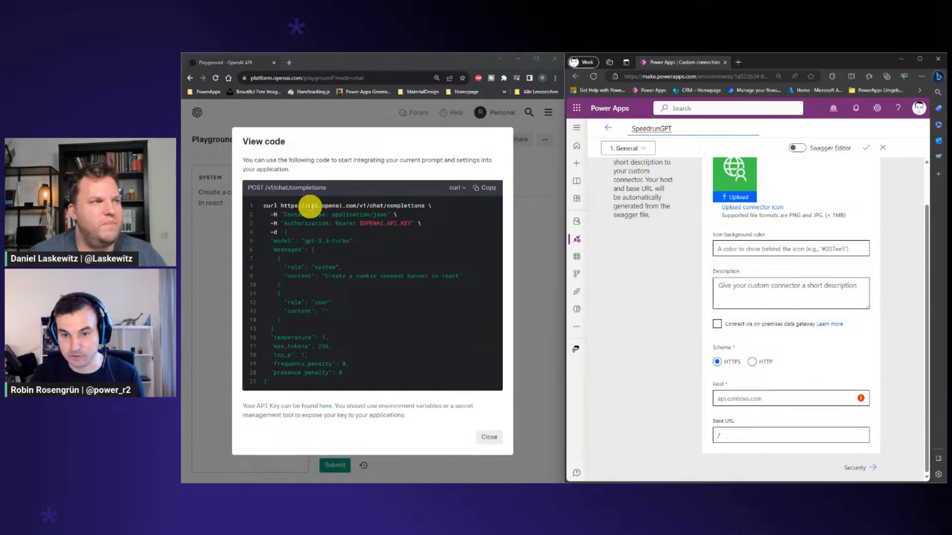
{"action": "left_click_drag", "start_coordinate": [308, 206], "coordinate": [355, 206]}
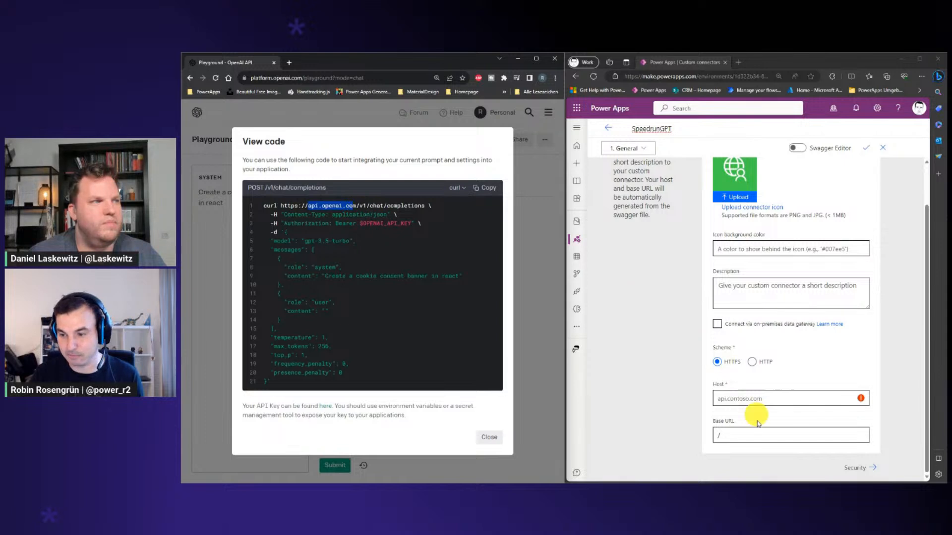
{"action": "left_click", "coordinate": [759, 397]}
{"action": "type", "text": "api.openai.com"}
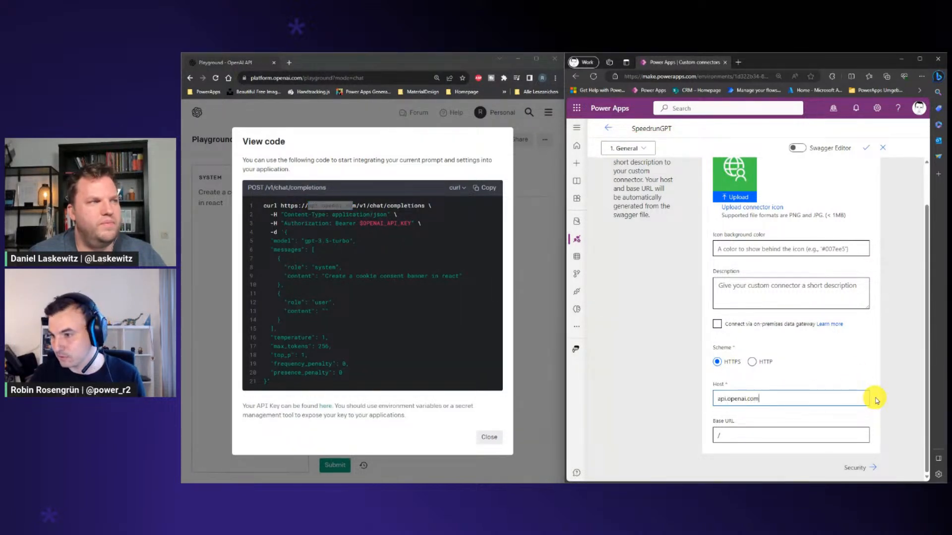
{"action": "left_click", "coordinate": [874, 466]}
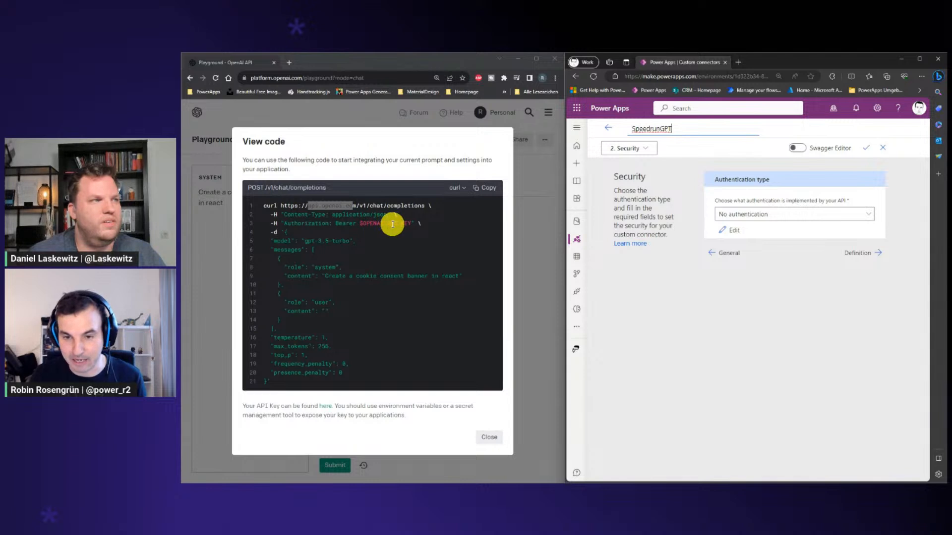
Set API Key authentication with Authorization as both parameter label and parameter name, and proceed to the definition
{"action": "double_click", "coordinate": [276, 223]}
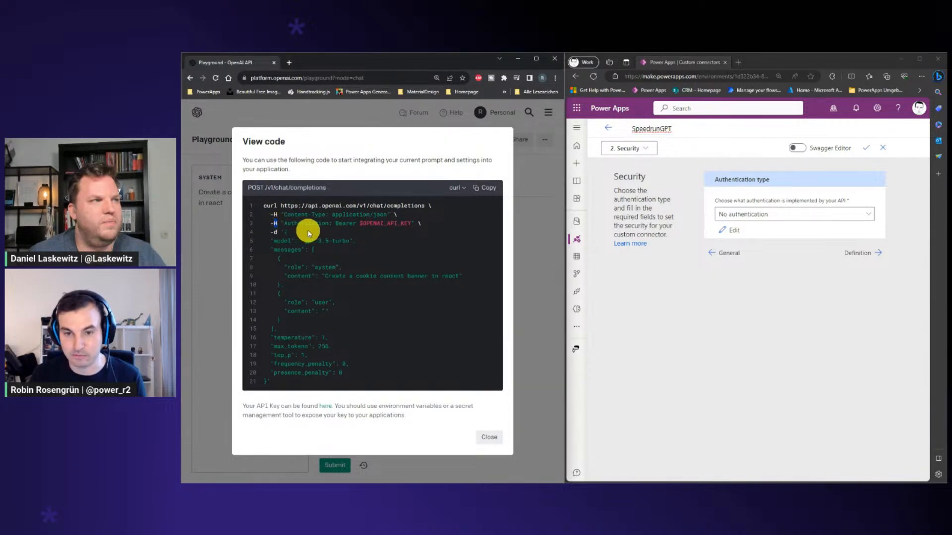
{"action": "left_click_drag", "start_coordinate": [327, 224], "coordinate": [287, 224]}
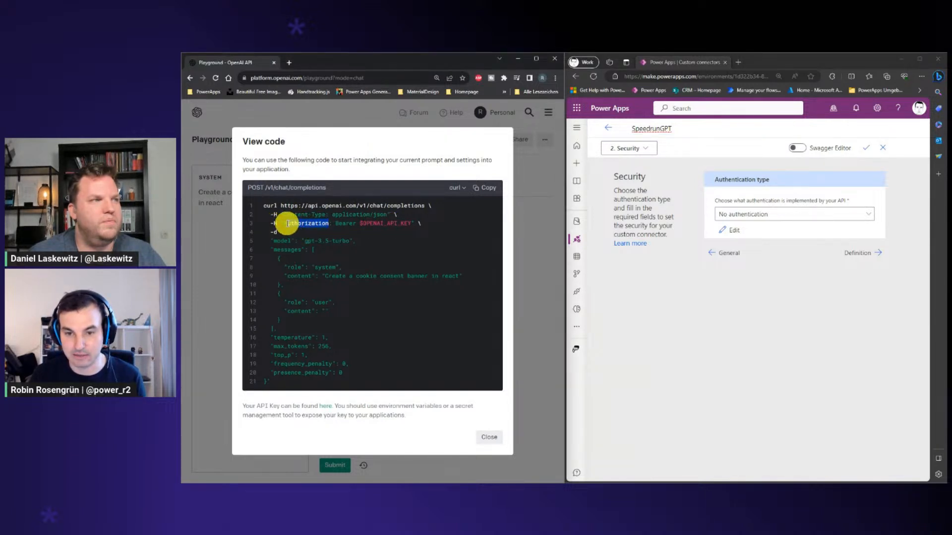
{"action": "left_click", "coordinate": [775, 216]}
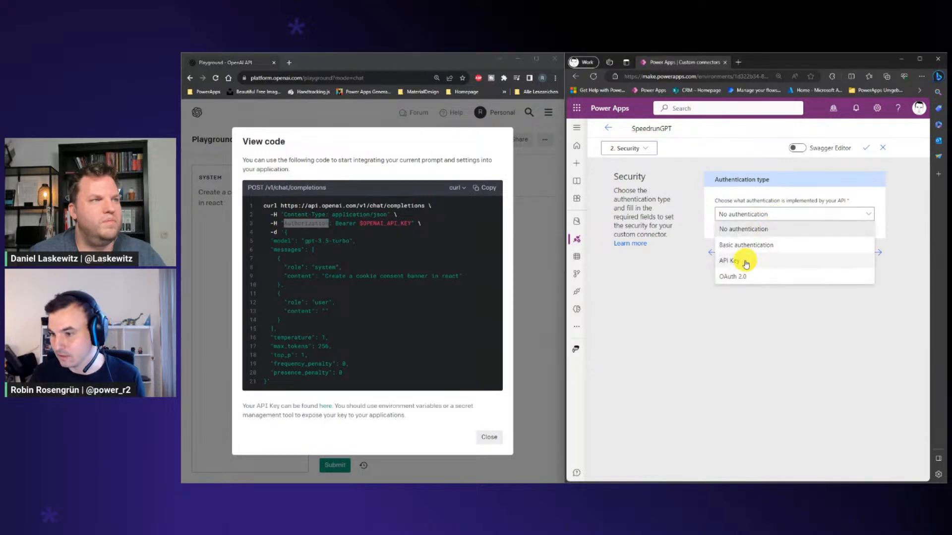
{"action": "left_click", "coordinate": [773, 259]}
{"action": "left_click", "coordinate": [747, 313]}
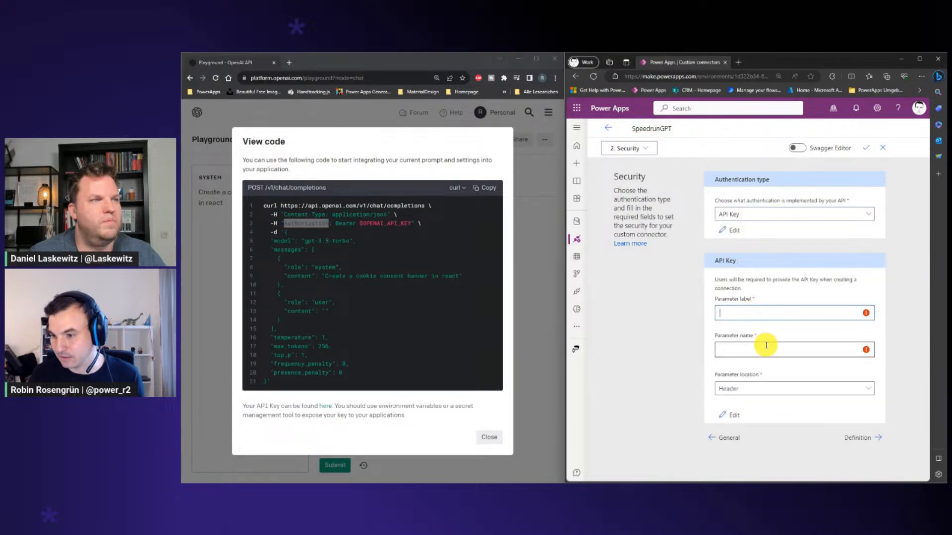
{"action": "type", "text": "Authorization"}
{"action": "left_click", "coordinate": [760, 349]}
{"action": "type", "text": "Authorization"}
{"action": "left_click", "coordinate": [867, 437]}
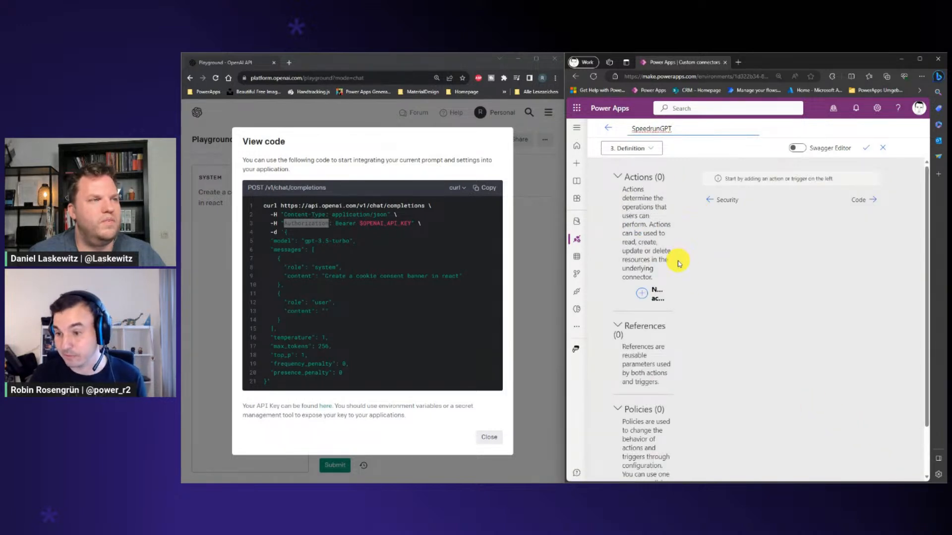
Add a new action with ChatGPT as its summary, description and operation ID
{"action": "left_click", "coordinate": [645, 295]}
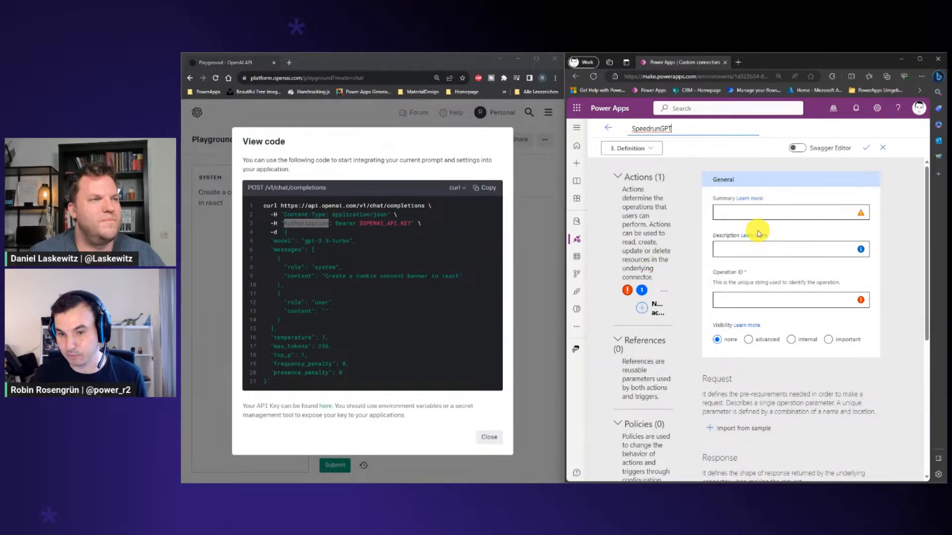
{"action": "left_click", "coordinate": [759, 213]}
{"action": "type", "text": "ChatG"}
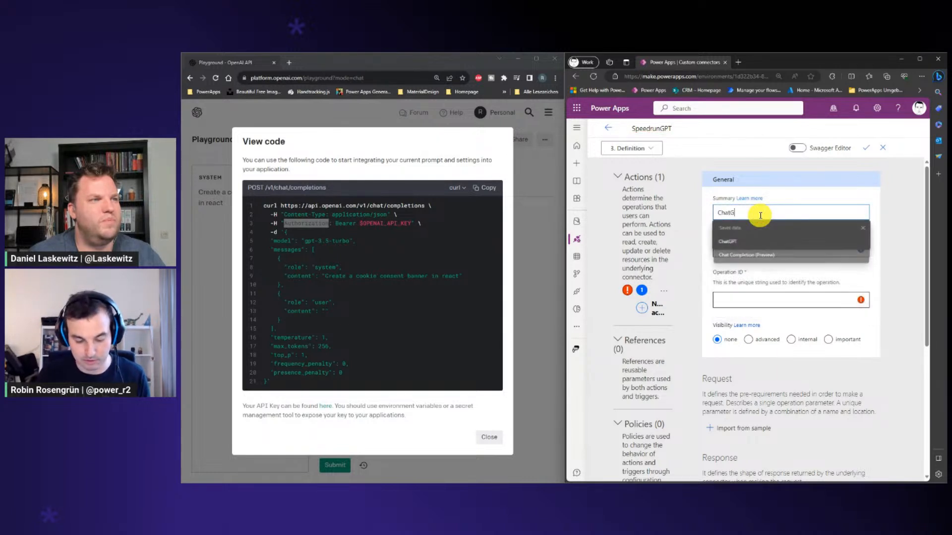
{"action": "type", "text": "PT"}
{"action": "key", "text": "ctrl+a"}
{"action": "key", "text": "ctrl+c"}
{"action": "left_click", "coordinate": [761, 248]}
{"action": "key", "text": "ctrl+v"}
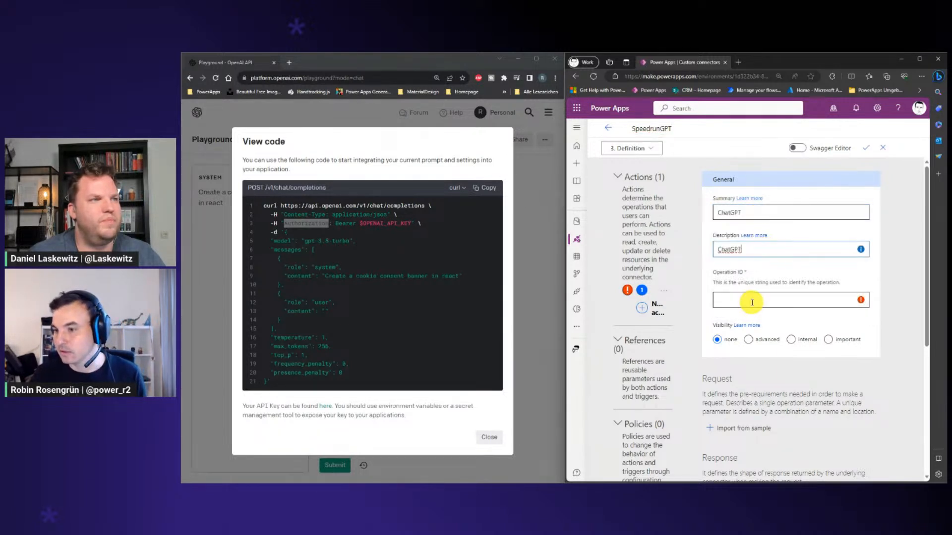
{"action": "left_click", "coordinate": [752, 303]}
{"action": "key", "text": "ctrl+v"}
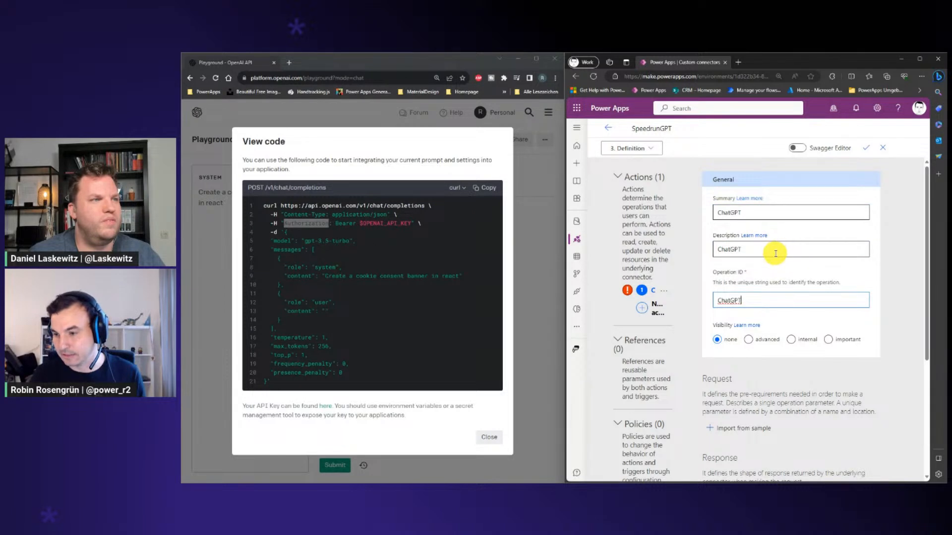
{"action": "scroll", "coordinate": [775, 254], "scroll_direction": "down", "scroll_amount": 1}
{"action": "left_click", "coordinate": [739, 380]}
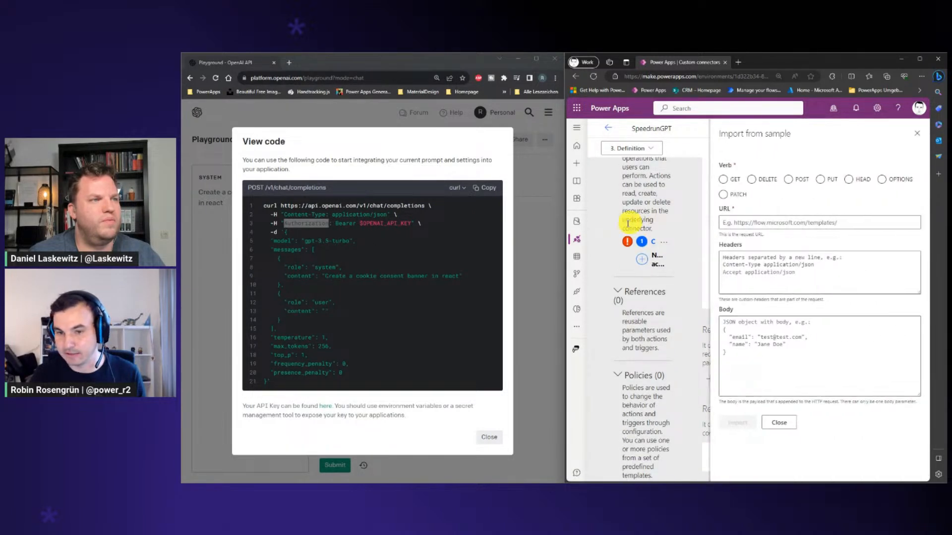
{"action": "left_click", "coordinate": [253, 188]}
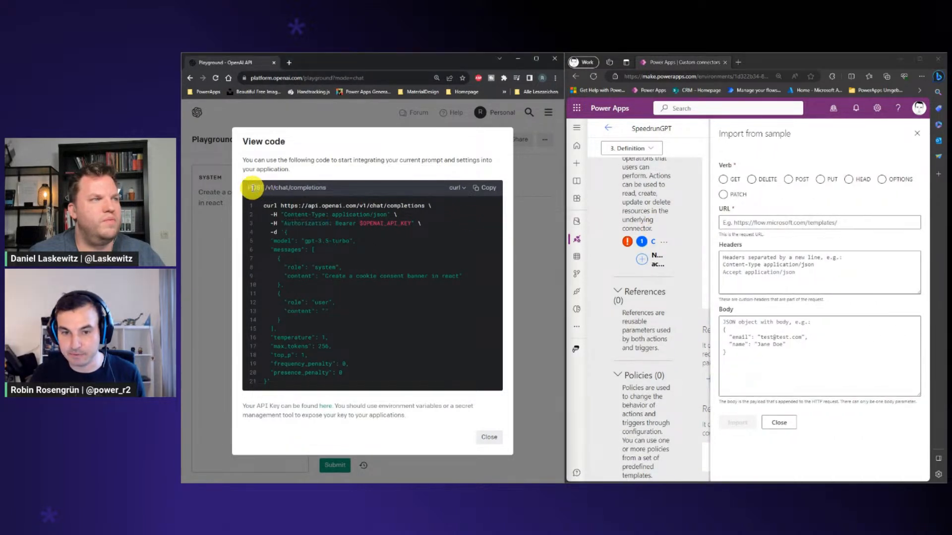
{"action": "left_click", "coordinate": [788, 179]}
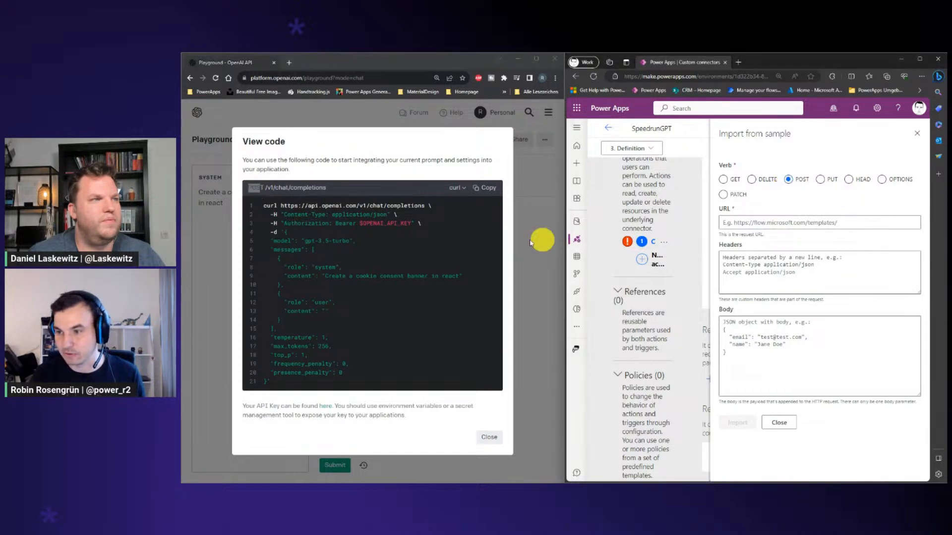
{"action": "left_click_drag", "start_coordinate": [281, 206], "coordinate": [424, 206]}
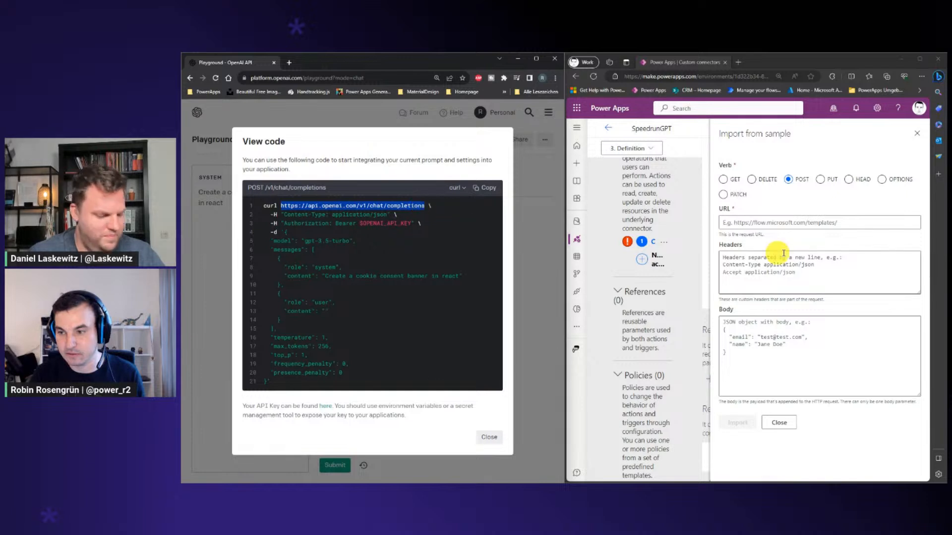
{"action": "left_click", "coordinate": [785, 228]}
{"action": "key", "text": "ctrl+v"}
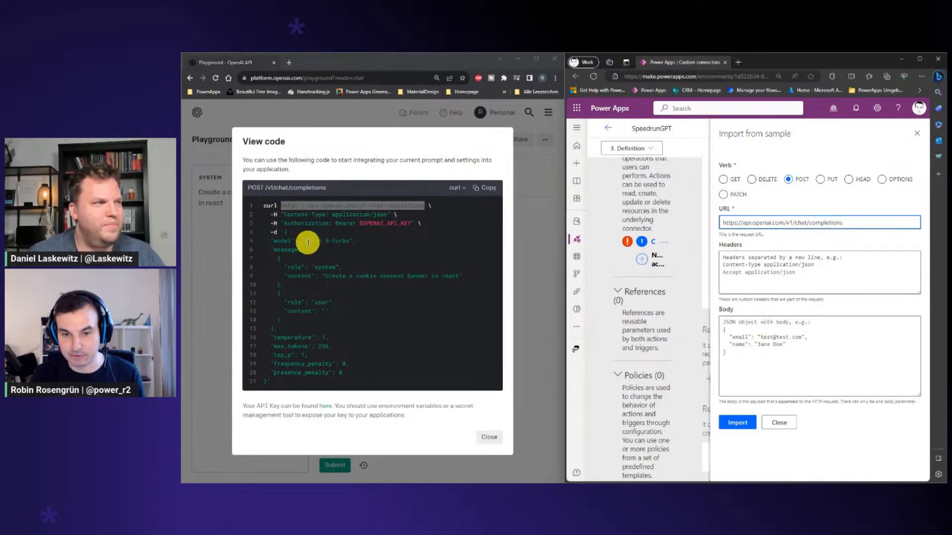
Import the sample request with the JSON body copied from the OpenAI curl code, and save the custom connector
{"action": "left_click_drag", "start_coordinate": [286, 232], "coordinate": [268, 380]}
{"action": "key", "text": "ctrl+c"}
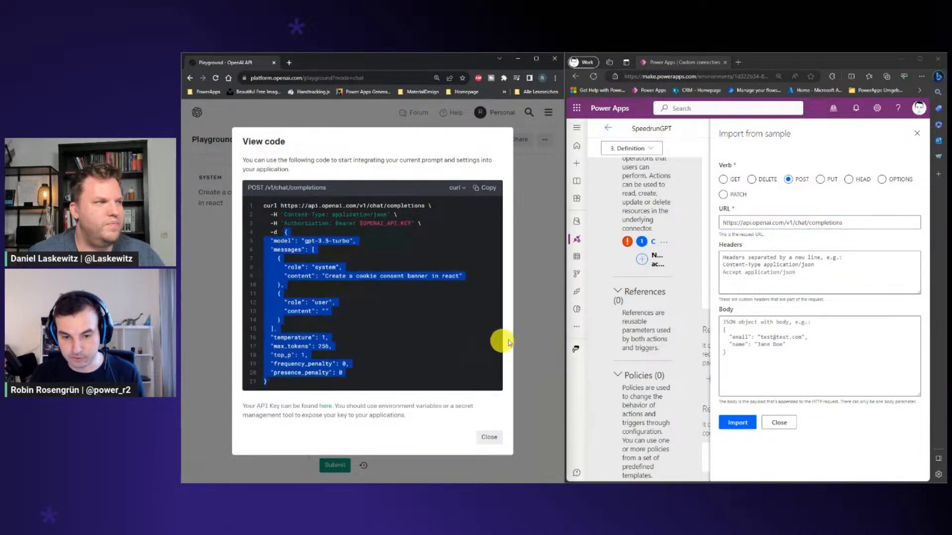
{"action": "left_click", "coordinate": [759, 327]}
{"action": "key", "text": "ctrl+v"}
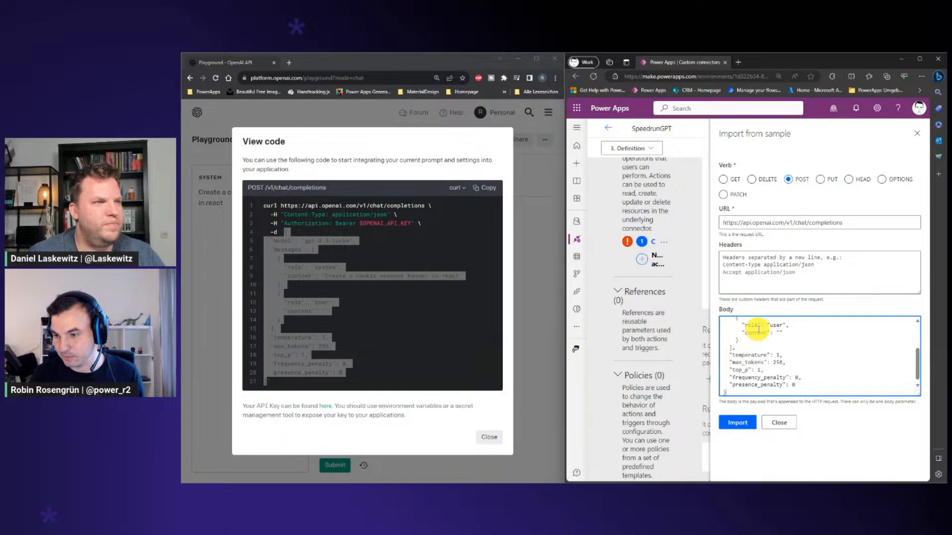
{"action": "left_click", "coordinate": [736, 421]}
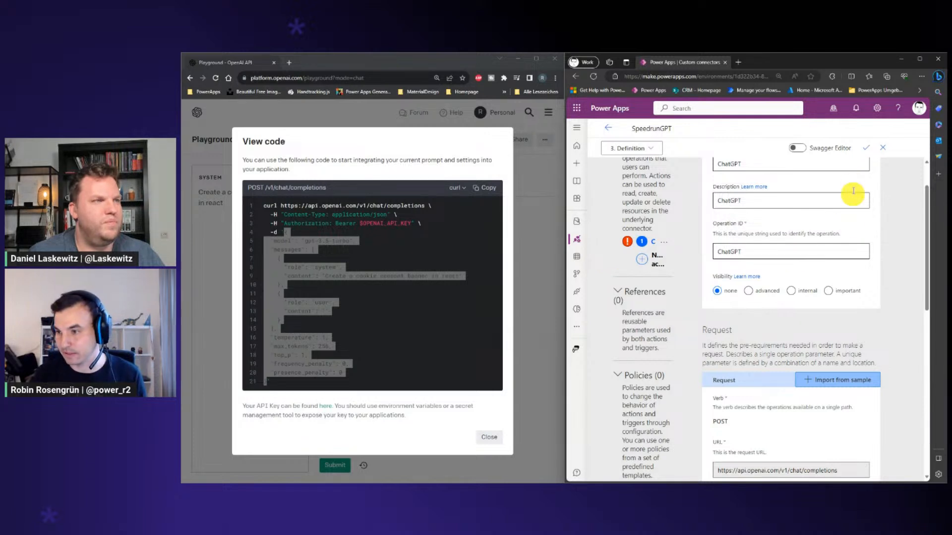
{"action": "left_click", "coordinate": [866, 148]}
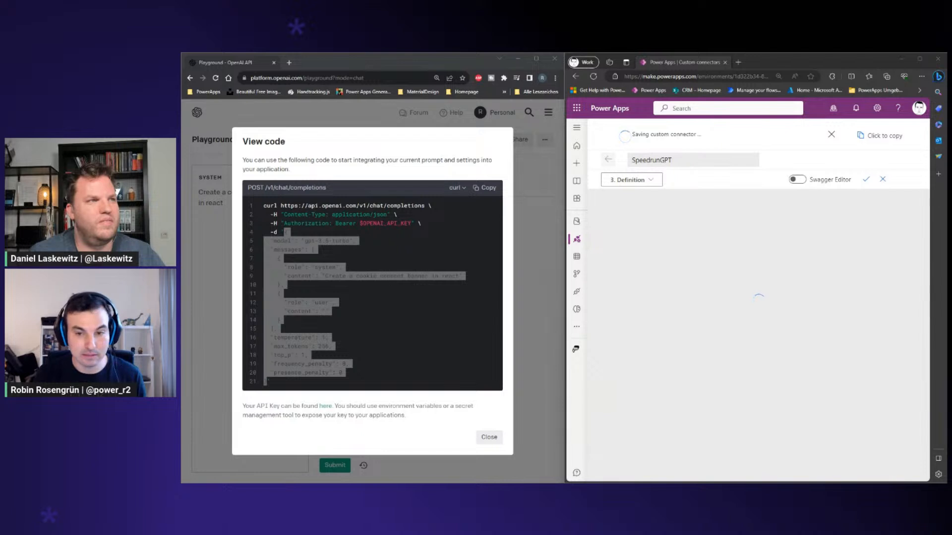
Create a new connection for testing the connector, pasting the API key as its Authorization value
{"action": "left_click", "coordinate": [366, 278]}
{"action": "left_click_drag", "start_coordinate": [334, 223], "coordinate": [357, 224]}
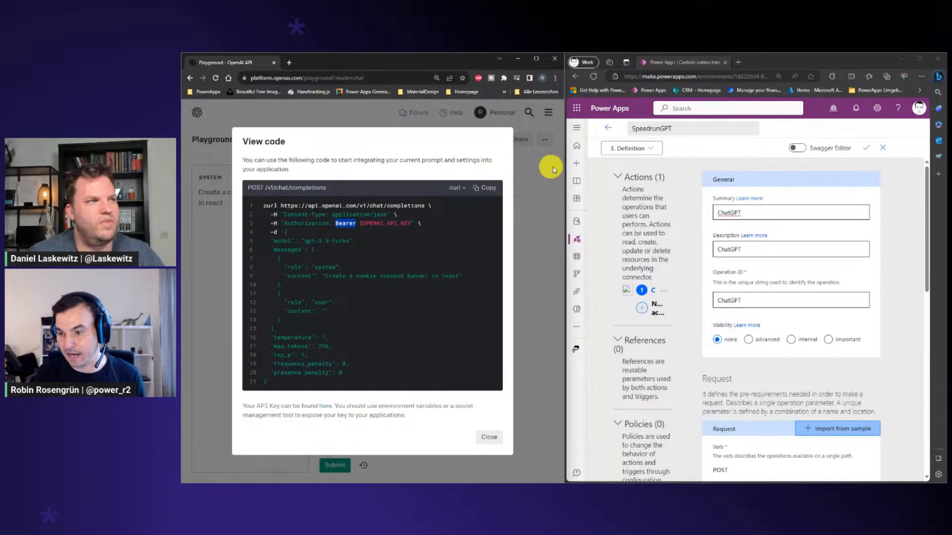
{"action": "left_click", "coordinate": [651, 150]}
{"action": "left_click", "coordinate": [651, 150]}
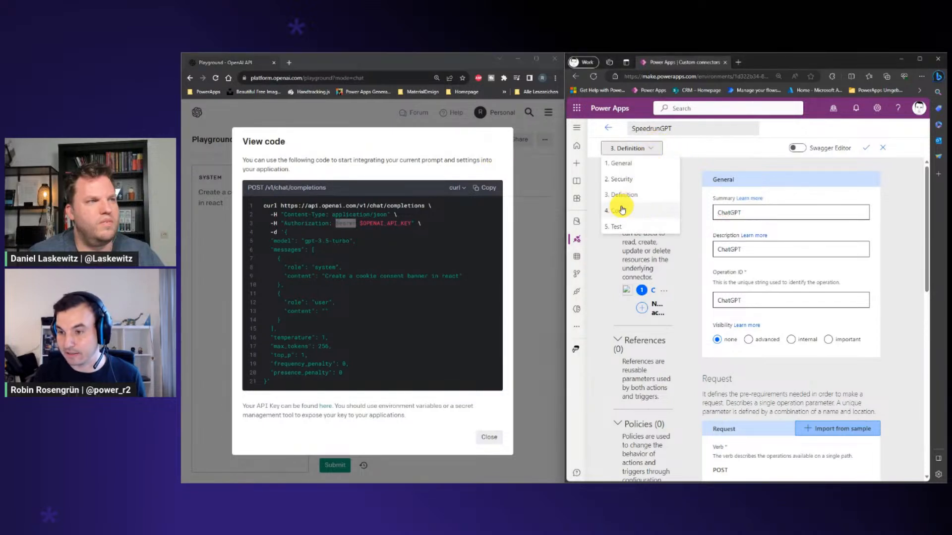
{"action": "left_click", "coordinate": [618, 223]}
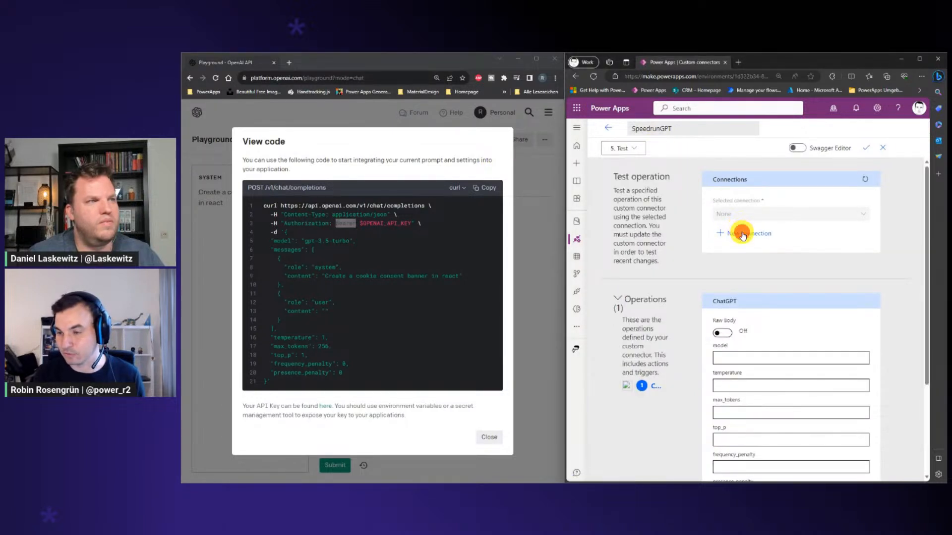
{"action": "left_click", "coordinate": [742, 235]}
{"action": "left_click", "coordinate": [709, 204]}
{"action": "key", "text": "ctrl+v"}
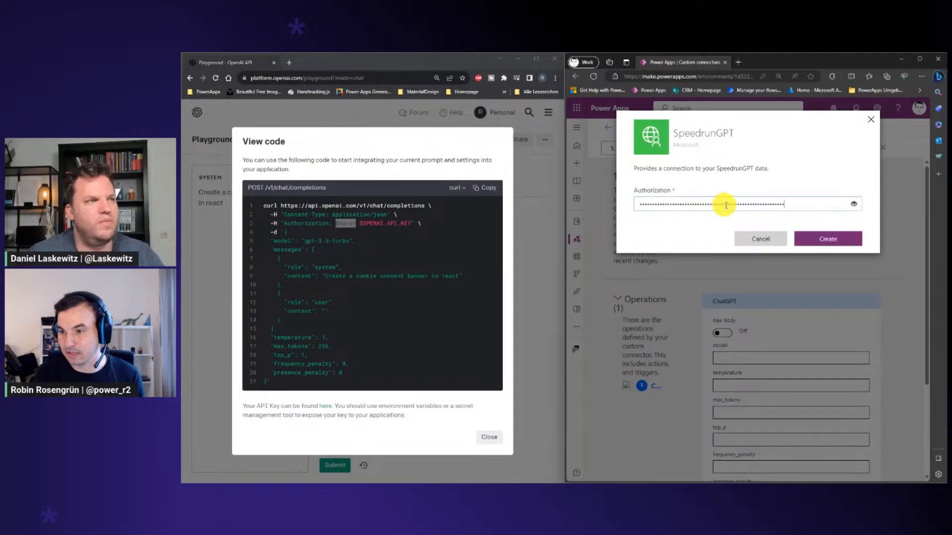
{"action": "left_click", "coordinate": [833, 241]}
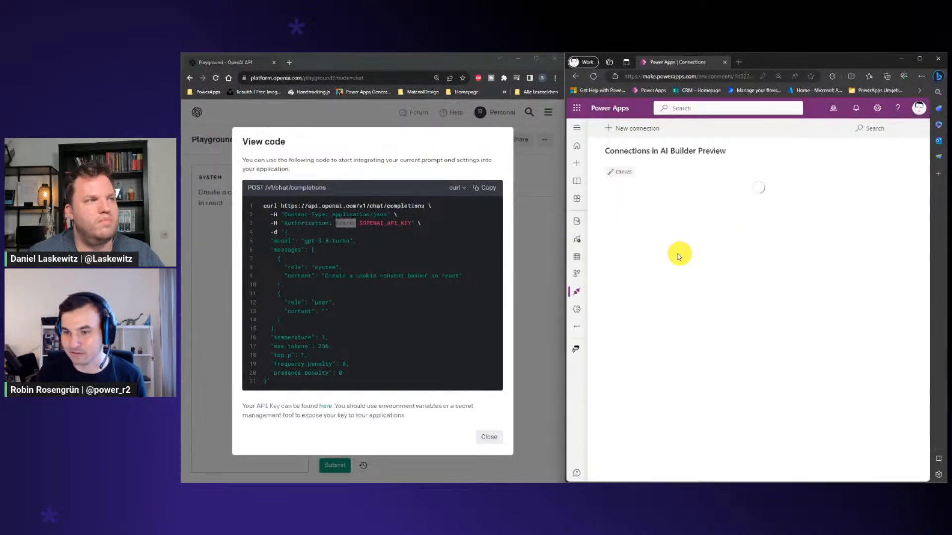
Open the SpeedrunGPT custom connector for editing in a full-screen window and go to its operation test
{"action": "left_click", "coordinate": [578, 239]}
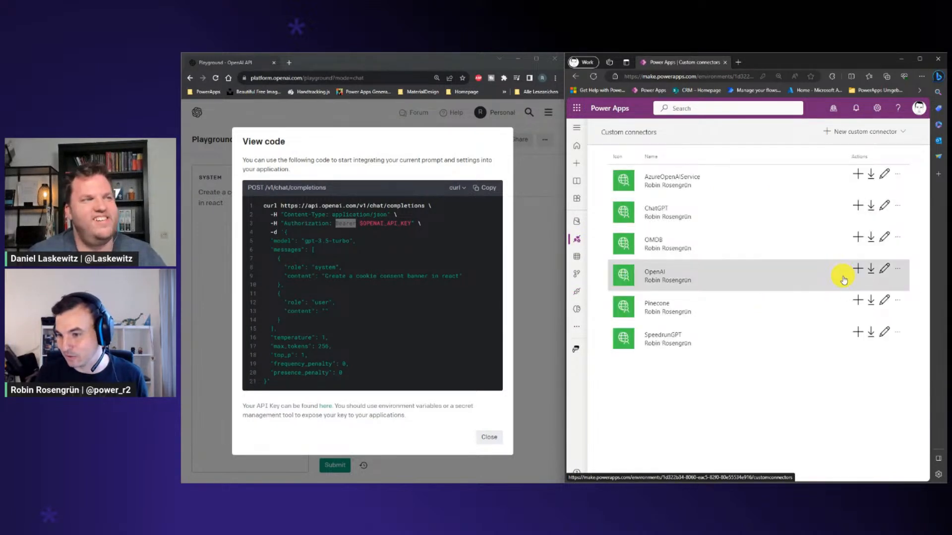
{"action": "left_click", "coordinate": [883, 332]}
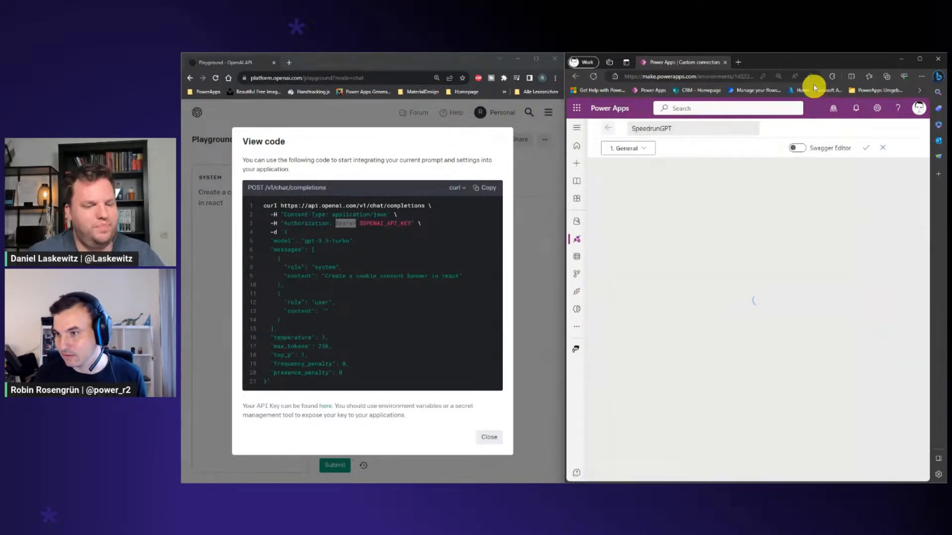
{"action": "left_click_drag", "start_coordinate": [810, 62], "coordinate": [683, 103]}
{"action": "double_click", "coordinate": [683, 103]}
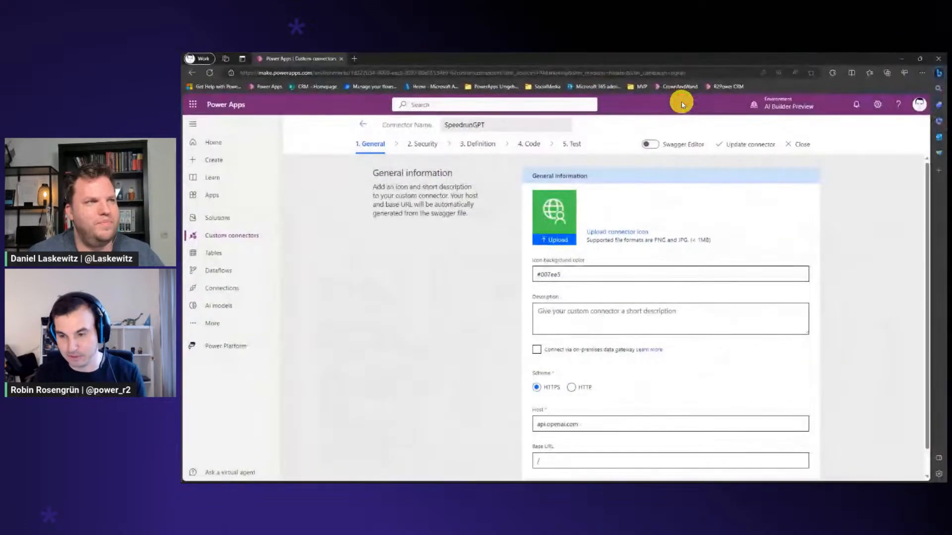
{"action": "key", "text": "F11"}
{"action": "left_click", "coordinate": [586, 102]}
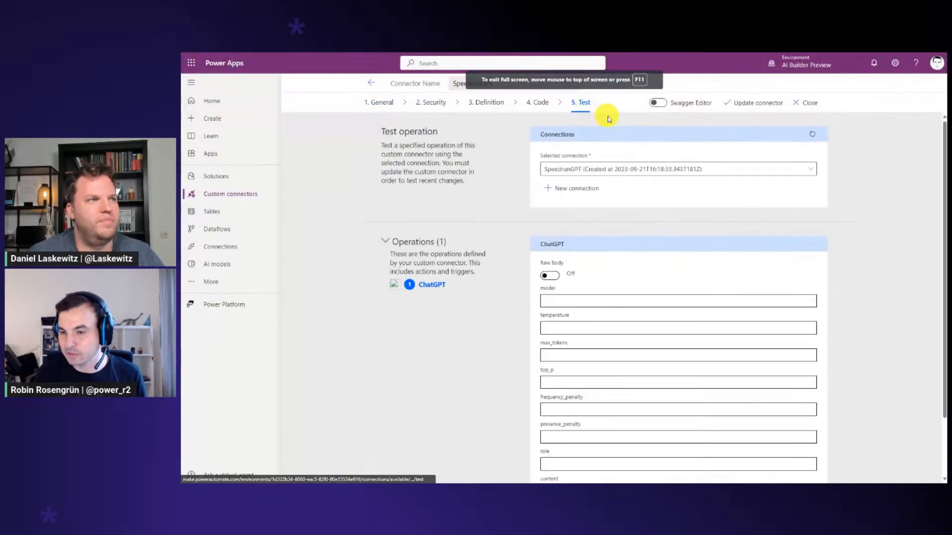
Set the ChatGPT test operation's model to gpt-3.5-turbo-16k
{"action": "scroll", "coordinate": [728, 222], "scroll_direction": "down", "scroll_amount": 1}
{"action": "left_click", "coordinate": [574, 244]}
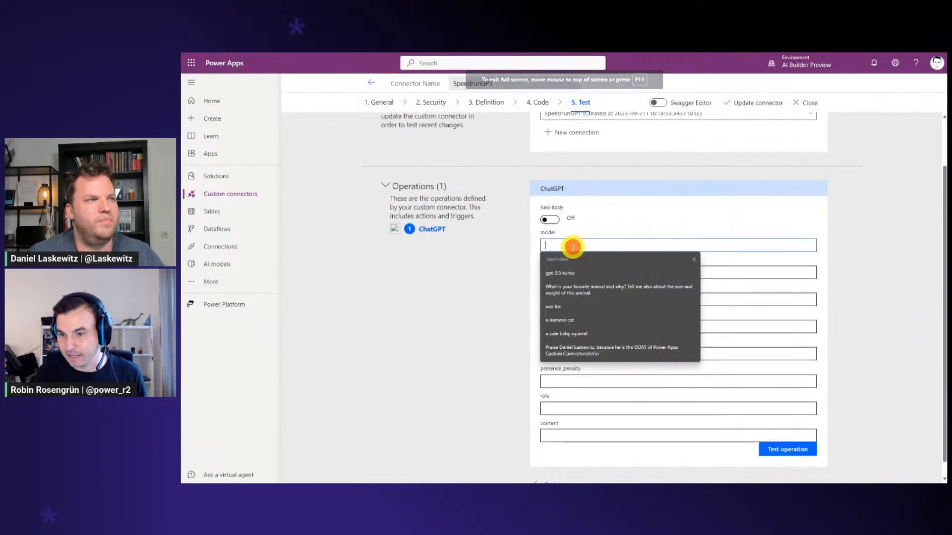
{"action": "key", "text": "alt+Tab"}
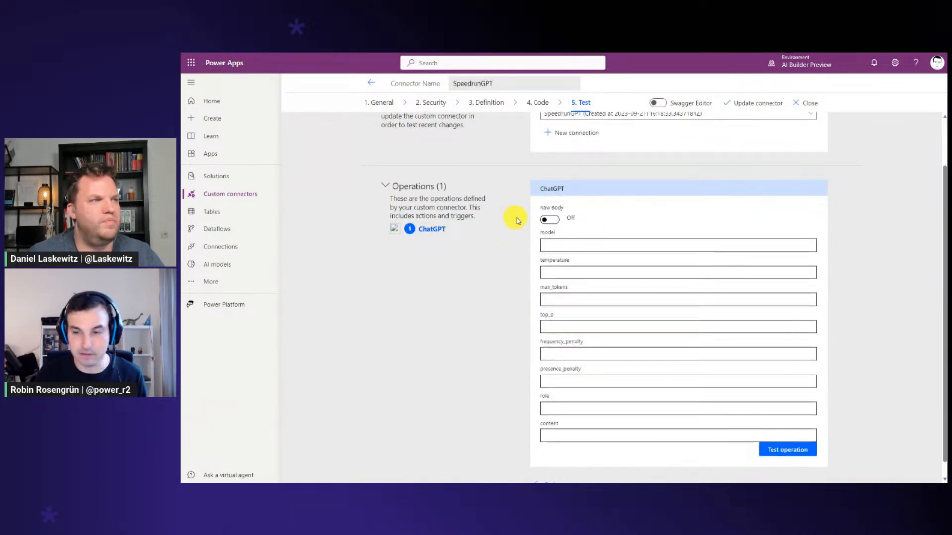
{"action": "left_click", "coordinate": [573, 246]}
{"action": "key", "text": "ctrl+v"}
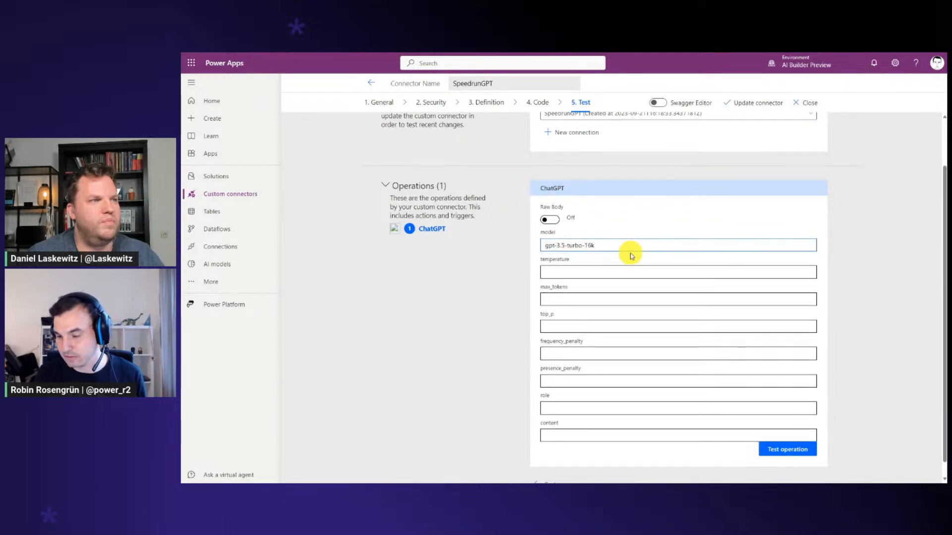
{"action": "left_click_drag", "start_coordinate": [597, 246], "coordinate": [587, 246]}
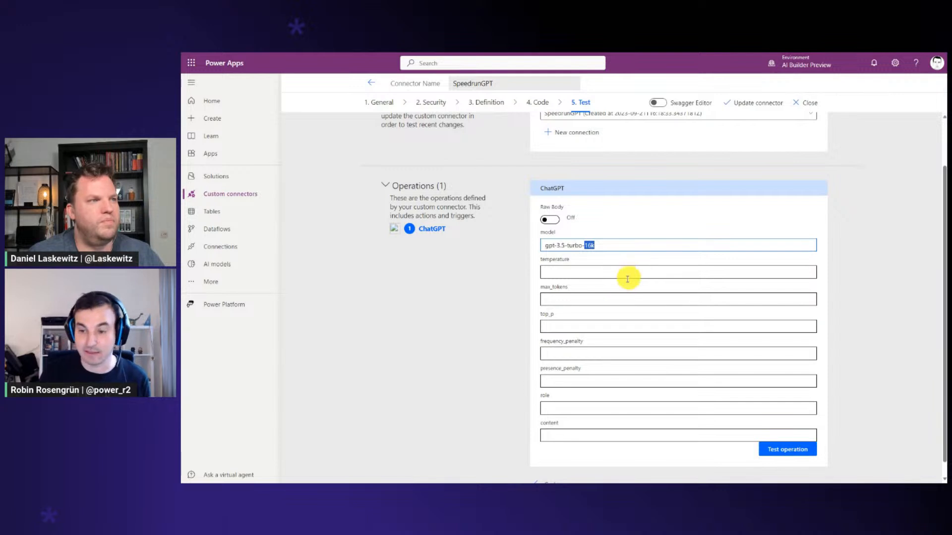
Fill in the test message with role system and content "Say Hello", and run the ChatGPT operation test
{"action": "left_click", "coordinate": [577, 410]}
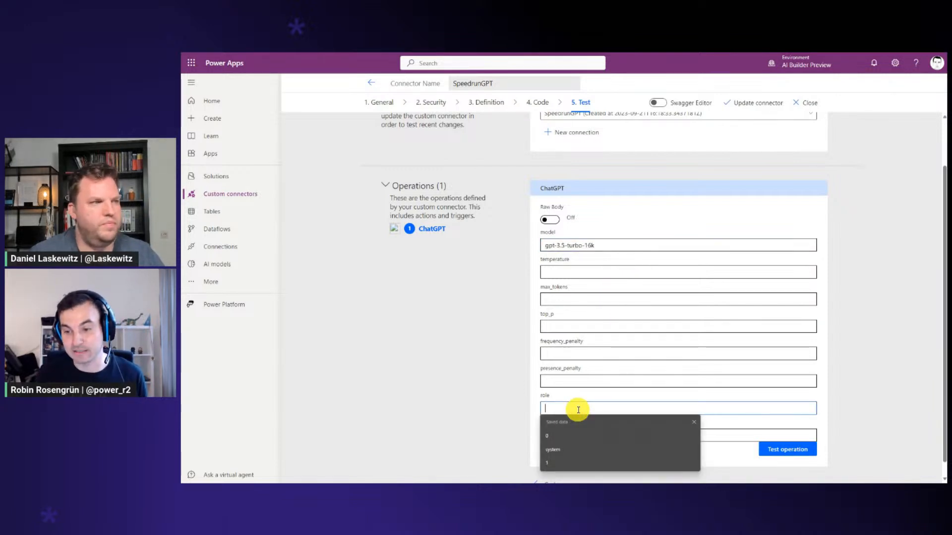
{"action": "left_click", "coordinate": [578, 410]}
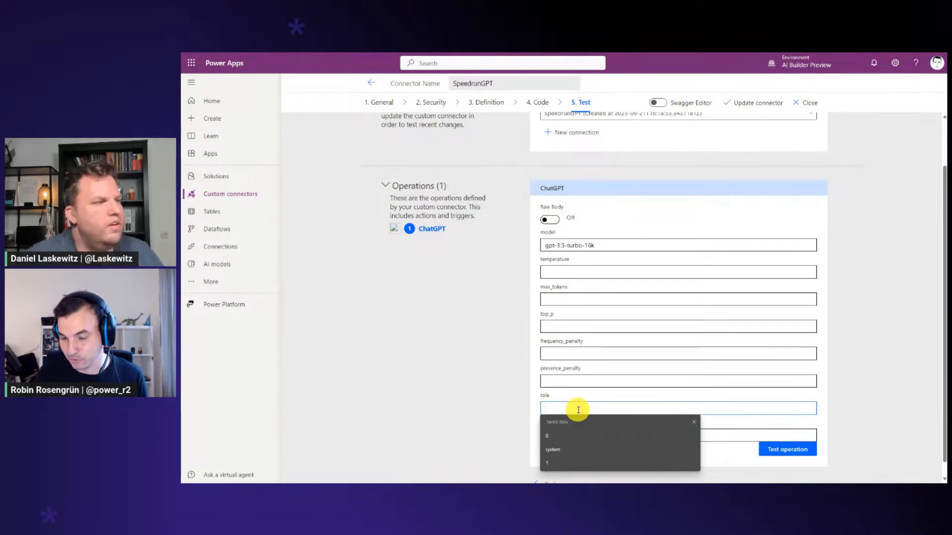
{"action": "type", "text": "system"}
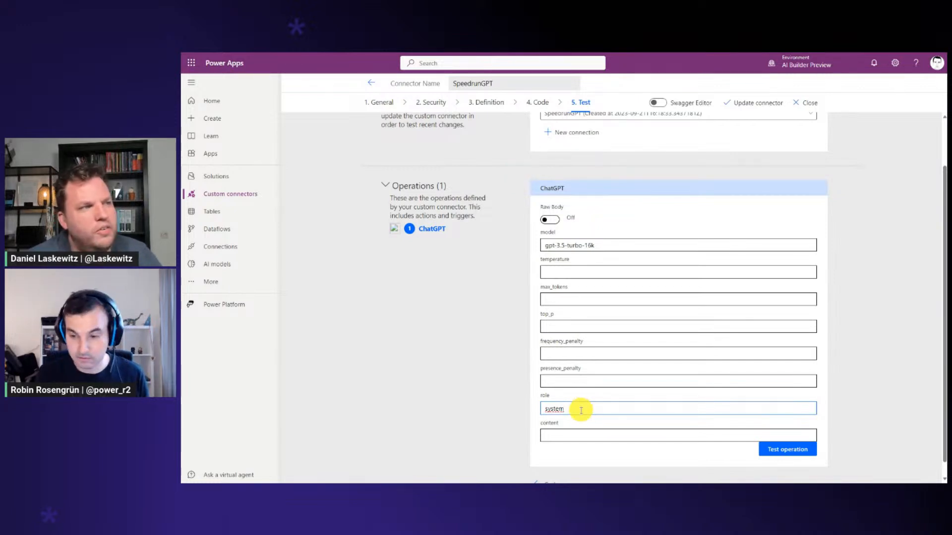
{"action": "left_click", "coordinate": [570, 435]}
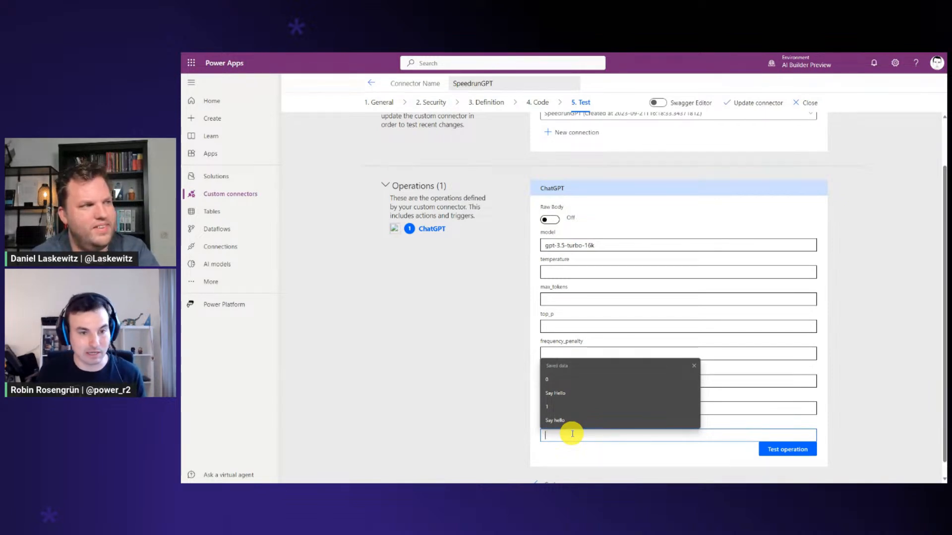
{"action": "left_click", "coordinate": [572, 297]}
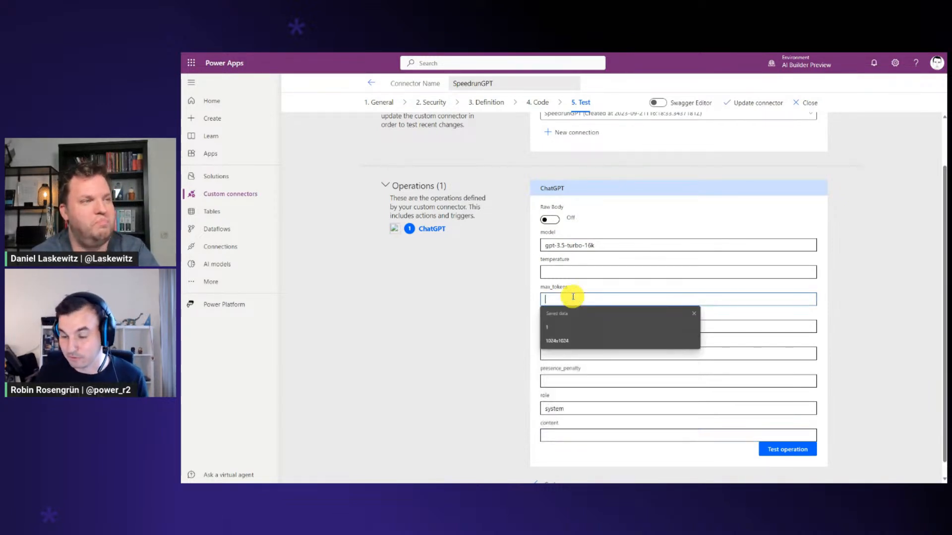
{"action": "left_click", "coordinate": [570, 433]}
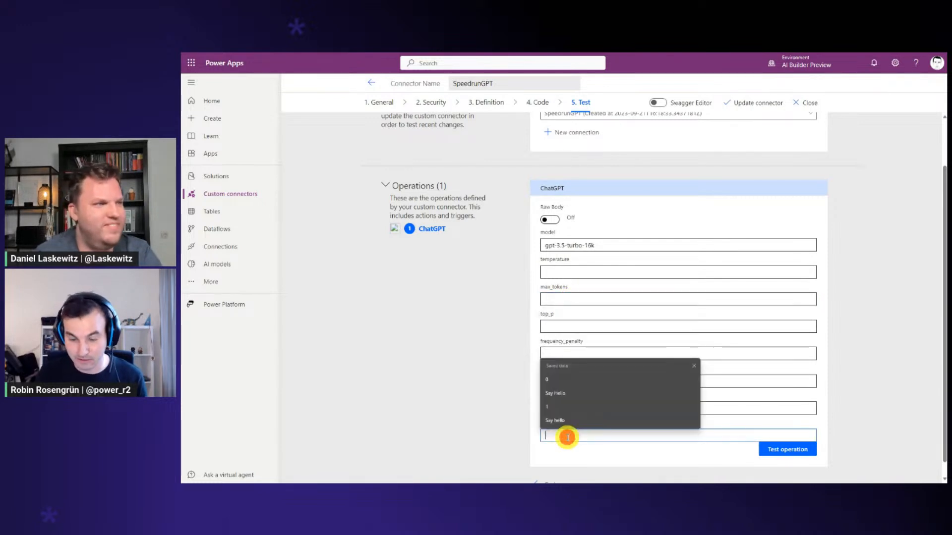
{"action": "type", "text": "Say "}
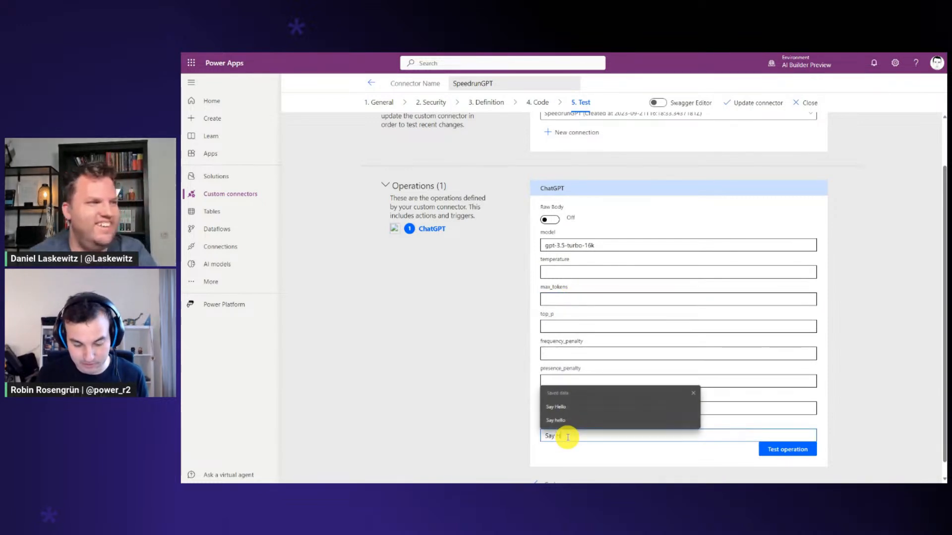
{"action": "type", "text": "Hello"}
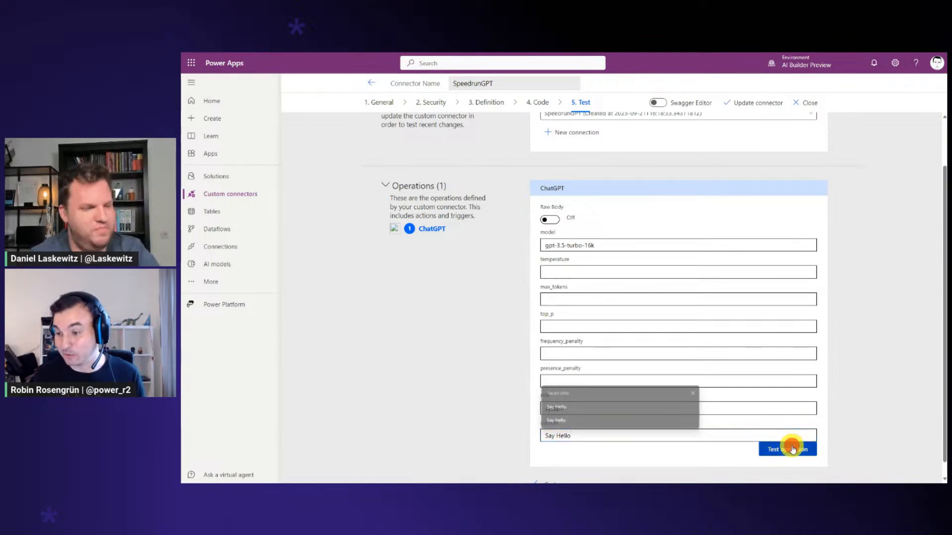
{"action": "left_click", "coordinate": [787, 449]}
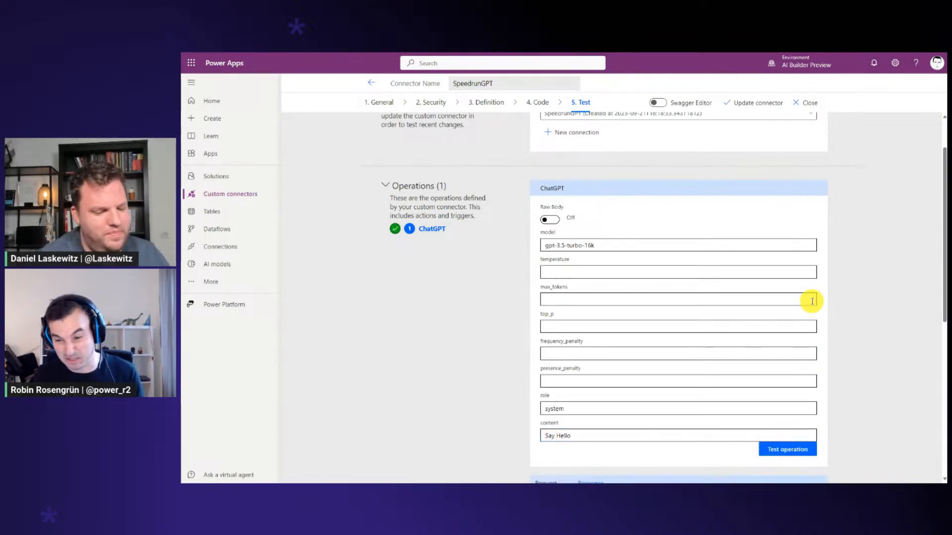
Review the filled test fields and the response, and copy the entire JSON response body
{"action": "scroll", "coordinate": [812, 300], "scroll_direction": "down", "scroll_amount": 3}
{"action": "scroll", "coordinate": [791, 297], "scroll_direction": "up", "scroll_amount": 1}
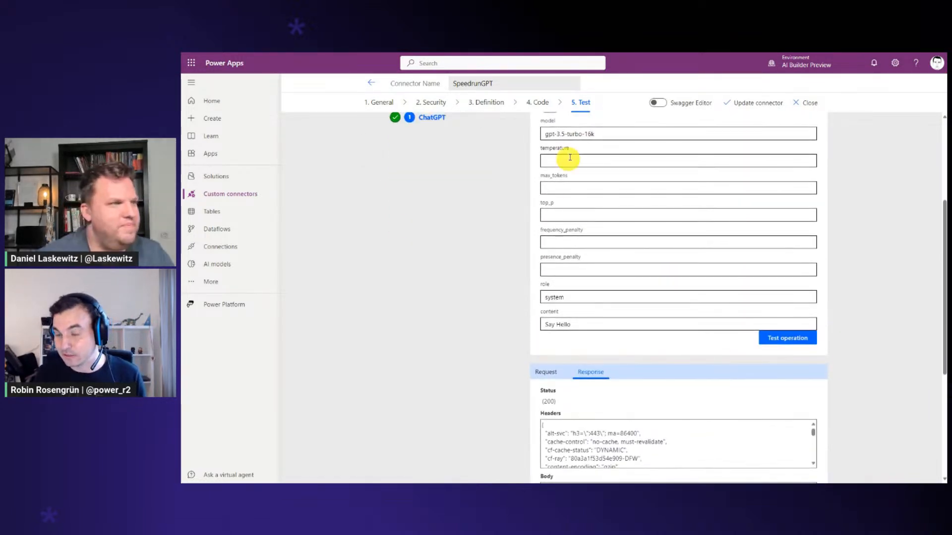
{"action": "left_click", "coordinate": [587, 135]}
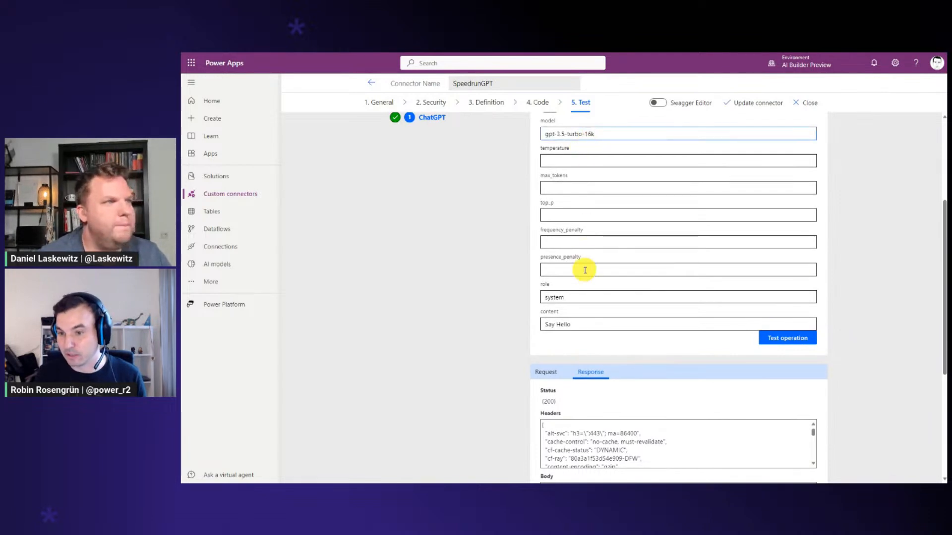
{"action": "left_click", "coordinate": [581, 292]}
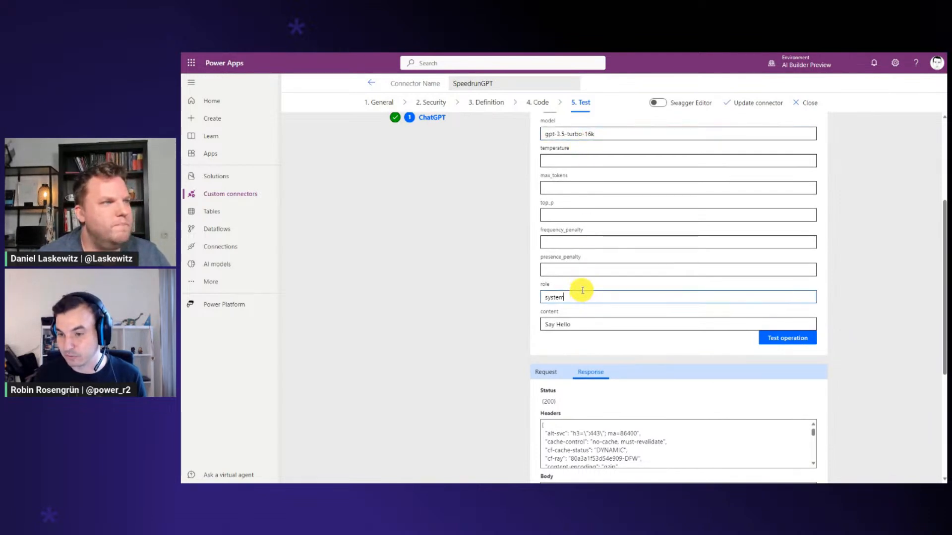
{"action": "left_click", "coordinate": [586, 324]}
{"action": "left_click", "coordinate": [570, 293]}
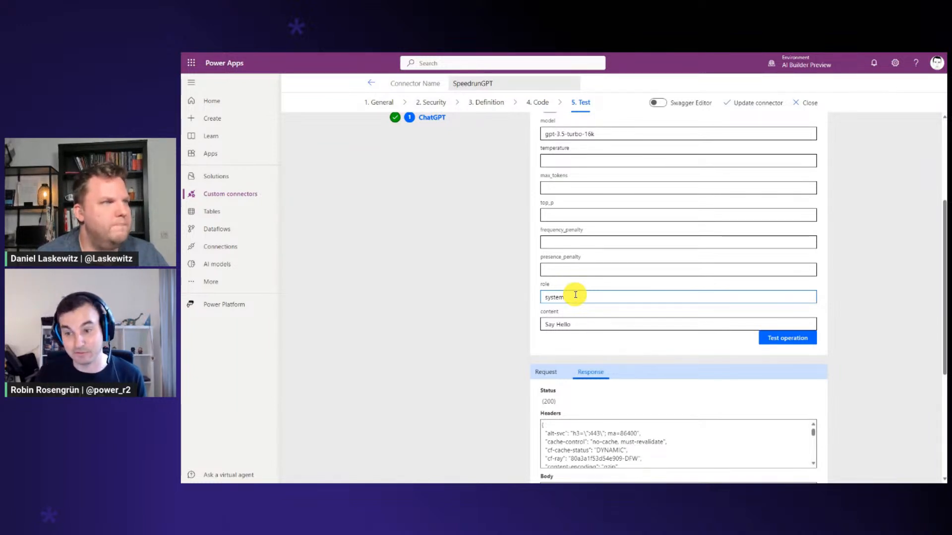
{"action": "scroll", "coordinate": [576, 291], "scroll_direction": "down", "scroll_amount": 2}
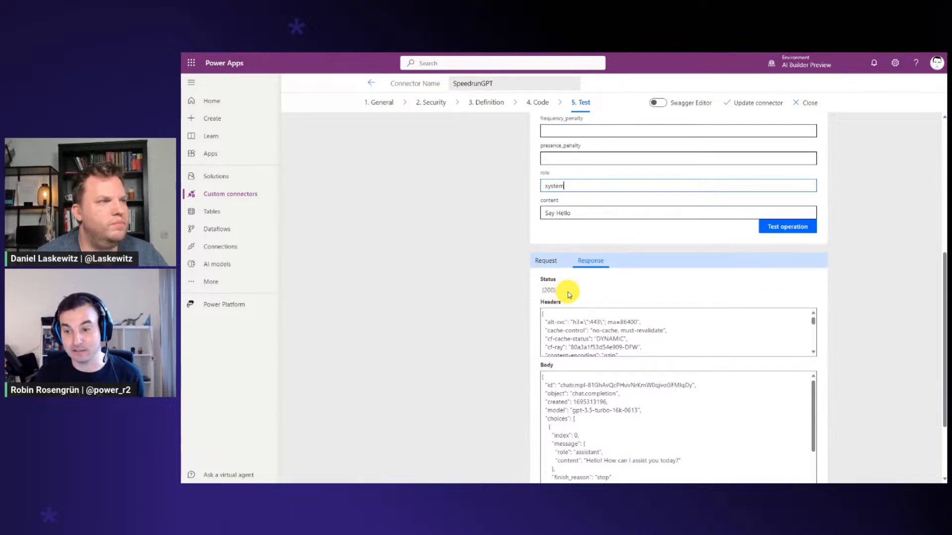
{"action": "scroll", "coordinate": [571, 293], "scroll_direction": "down", "scroll_amount": 2}
{"action": "left_click", "coordinate": [546, 277]}
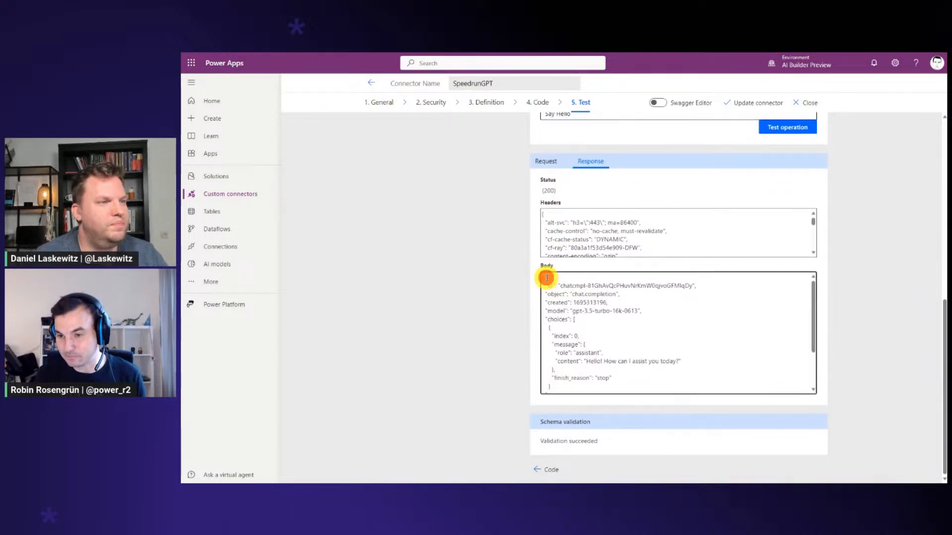
{"action": "key", "text": "ctrl+a"}
{"action": "scroll", "coordinate": [602, 302], "scroll_direction": "up", "scroll_amount": 1}
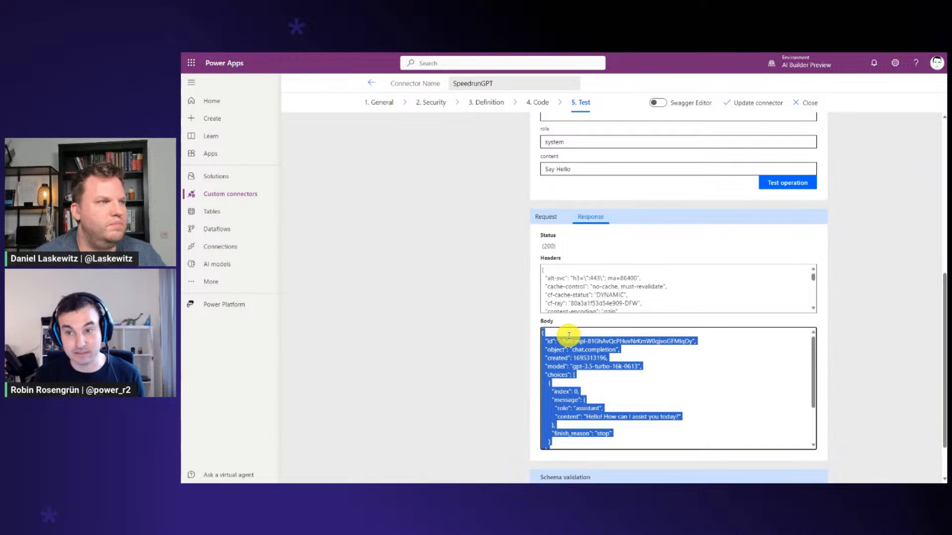
Open the default response in the ChatGPT action's definition and rename it 200
{"action": "left_click", "coordinate": [493, 106]}
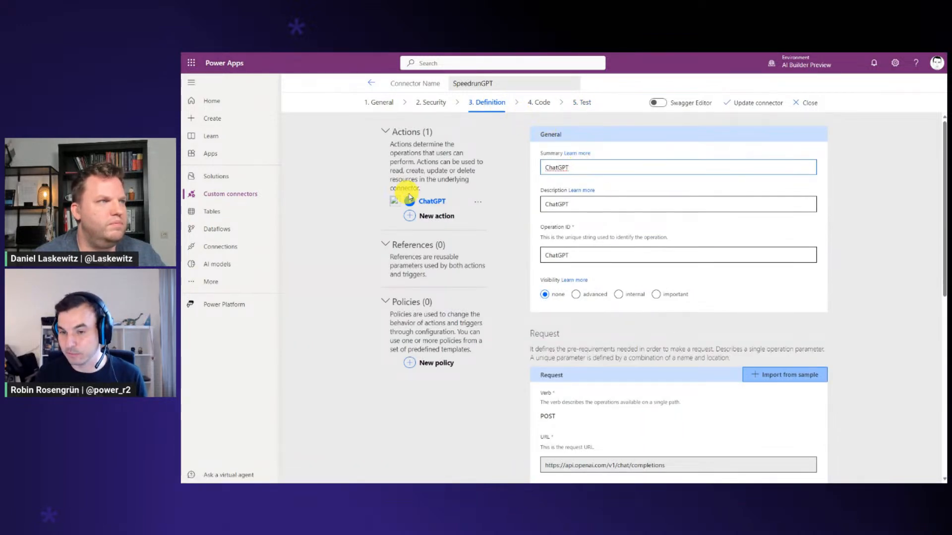
{"action": "scroll", "coordinate": [630, 238], "scroll_direction": "down", "scroll_amount": 7}
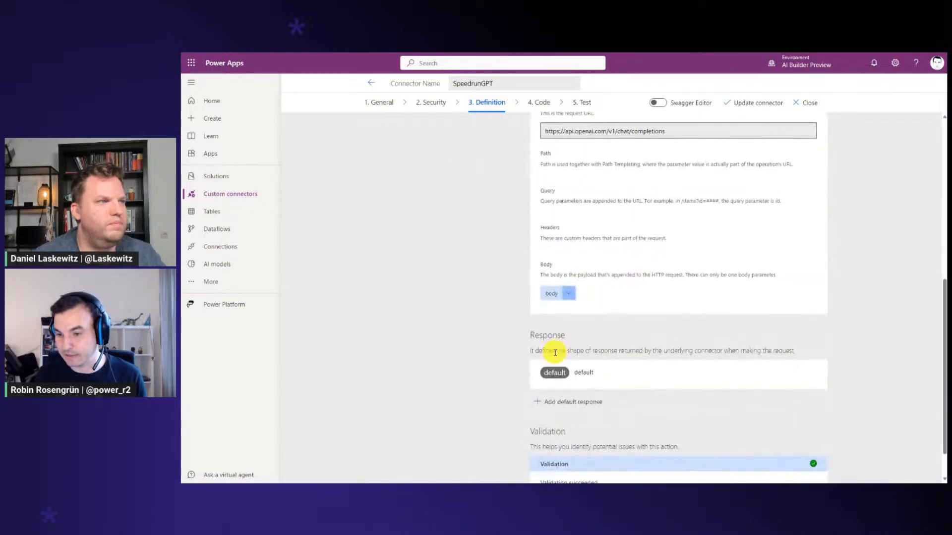
{"action": "left_click", "coordinate": [580, 373]}
{"action": "double_click", "coordinate": [577, 187]}
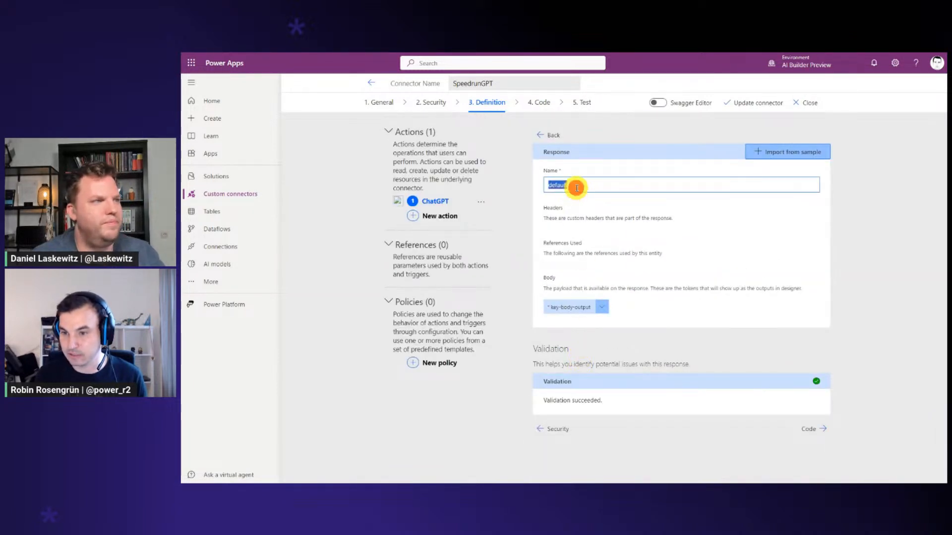
{"action": "type", "text": "200"}
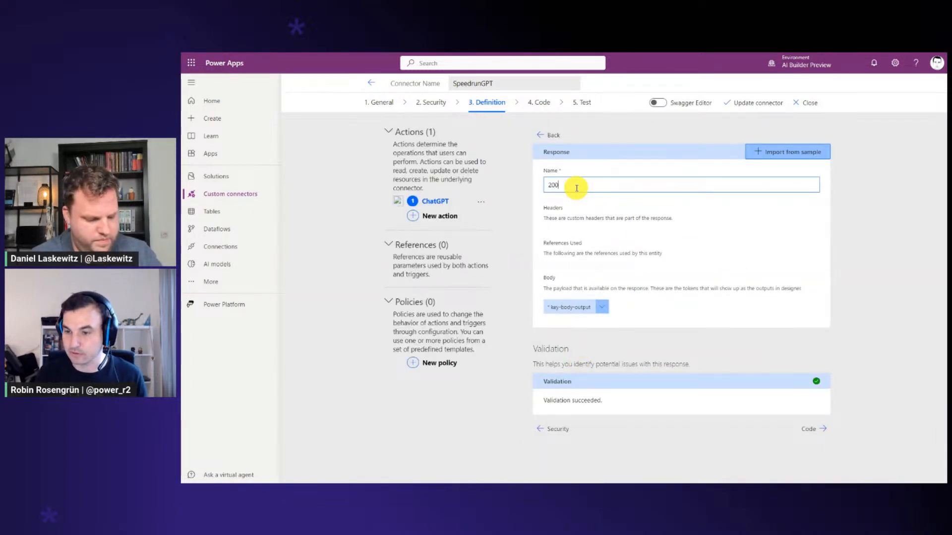
{"action": "left_click", "coordinate": [587, 306]}
Import the response from a sample using the copied JSON body, and update the custom connector
{"action": "left_click", "coordinate": [770, 156]}
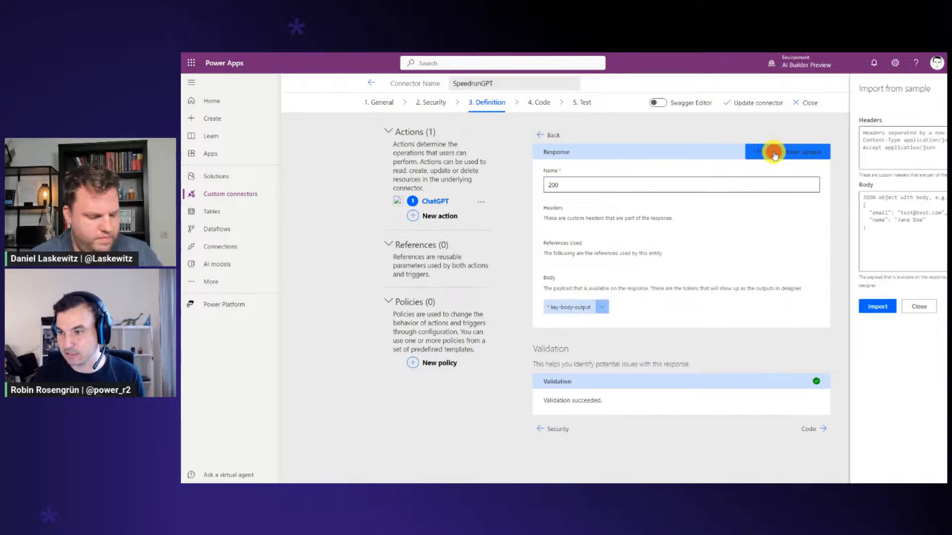
{"action": "left_click", "coordinate": [774, 200]}
{"action": "key", "text": "ctrl+v"}
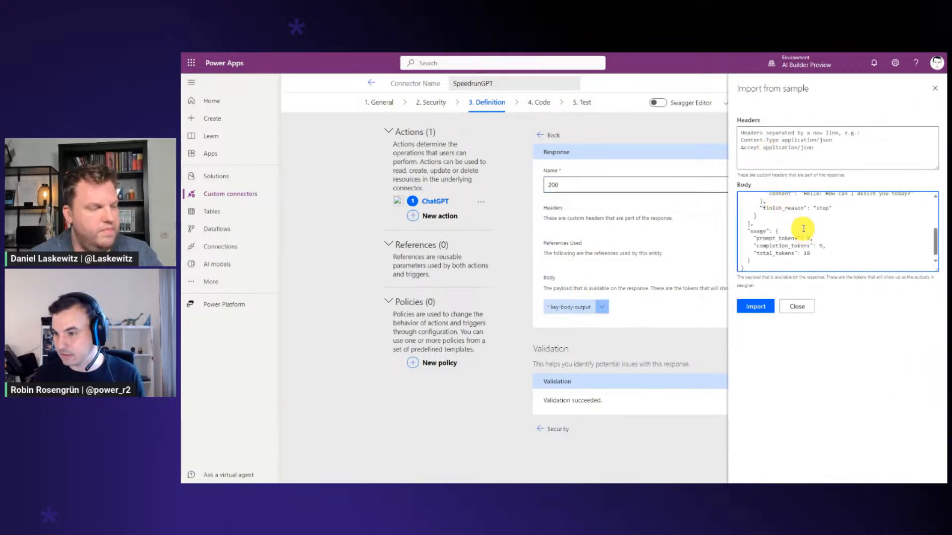
{"action": "scroll", "coordinate": [783, 203], "scroll_direction": "up", "scroll_amount": 5}
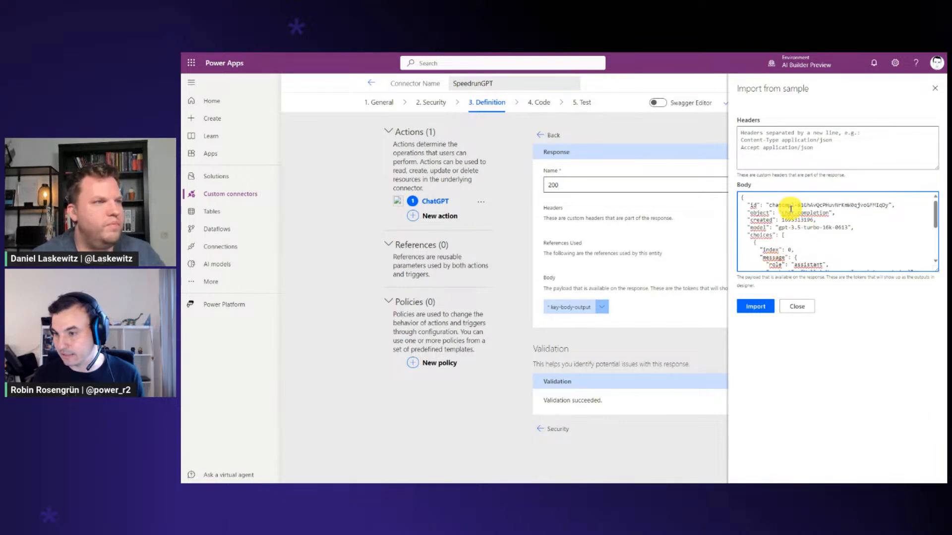
{"action": "left_click", "coordinate": [755, 306]}
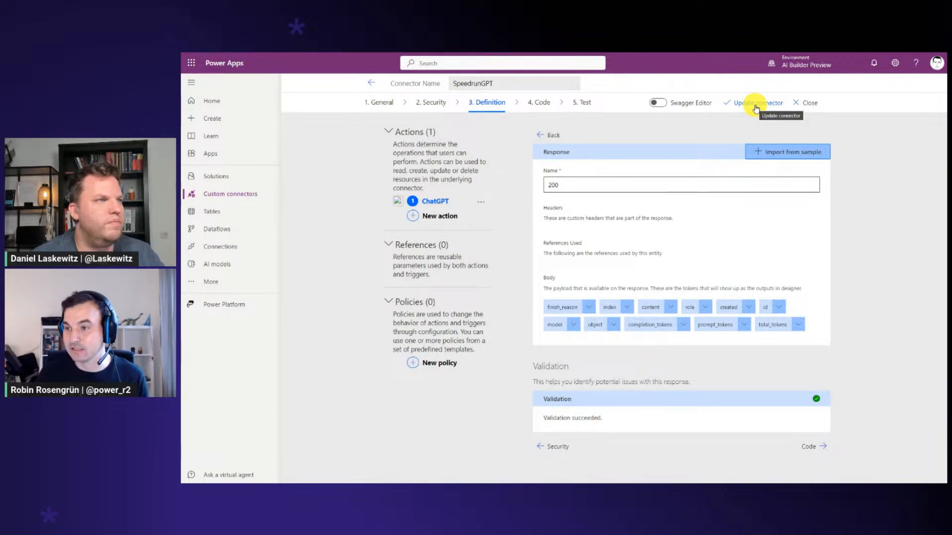
{"action": "left_click", "coordinate": [755, 108]}
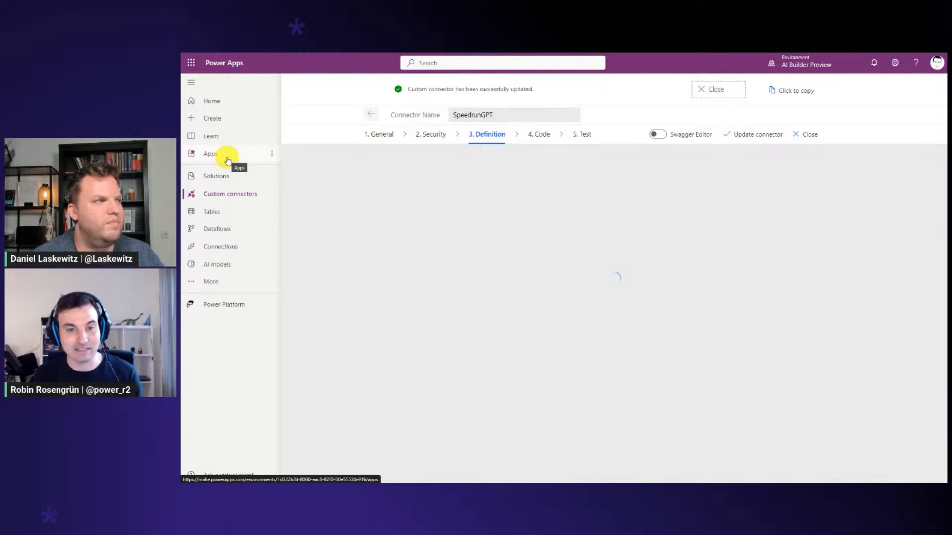
Create a blank canvas app named SpeedrunGPT in Tablet format
{"action": "left_click", "coordinate": [228, 158]}
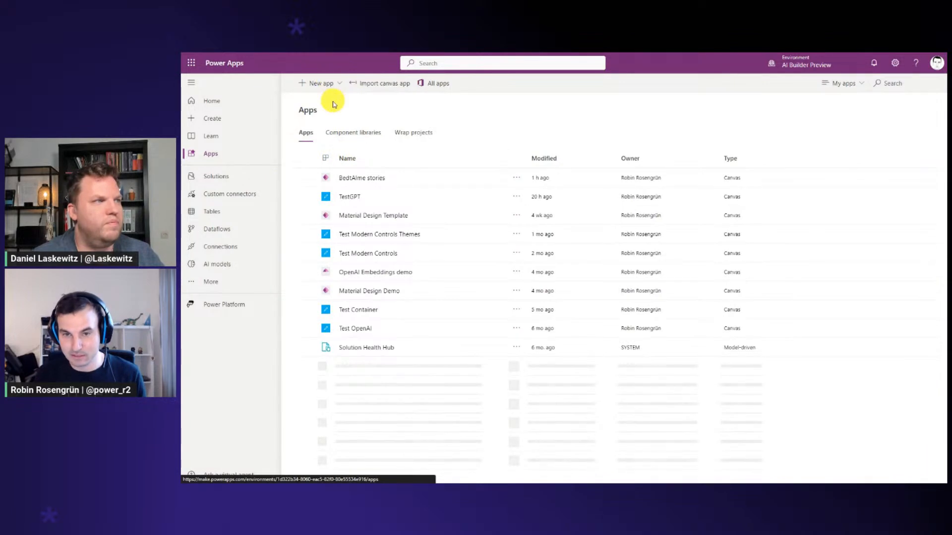
{"action": "left_click", "coordinate": [330, 92]}
{"action": "left_click", "coordinate": [323, 102]}
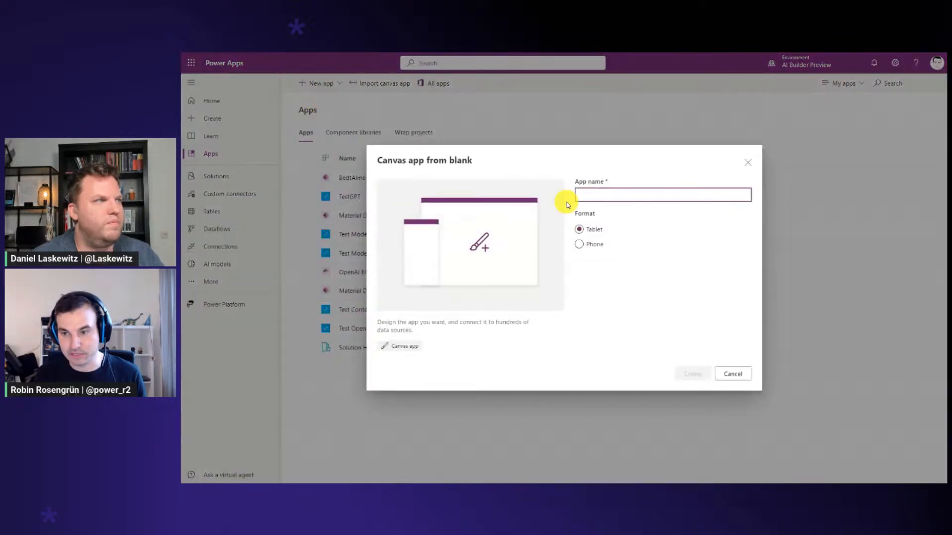
{"action": "type", "text": "Speedrun"}
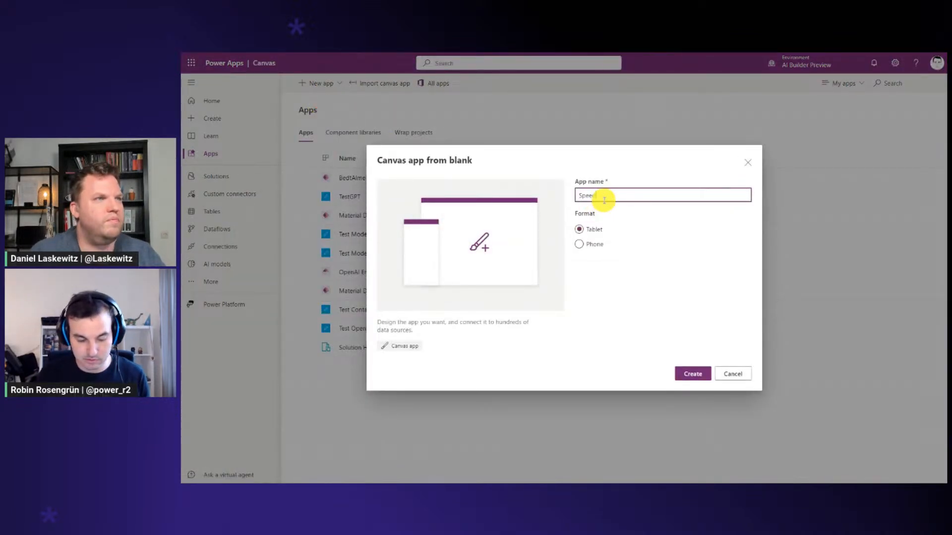
{"action": "type", "text": "GPT"}
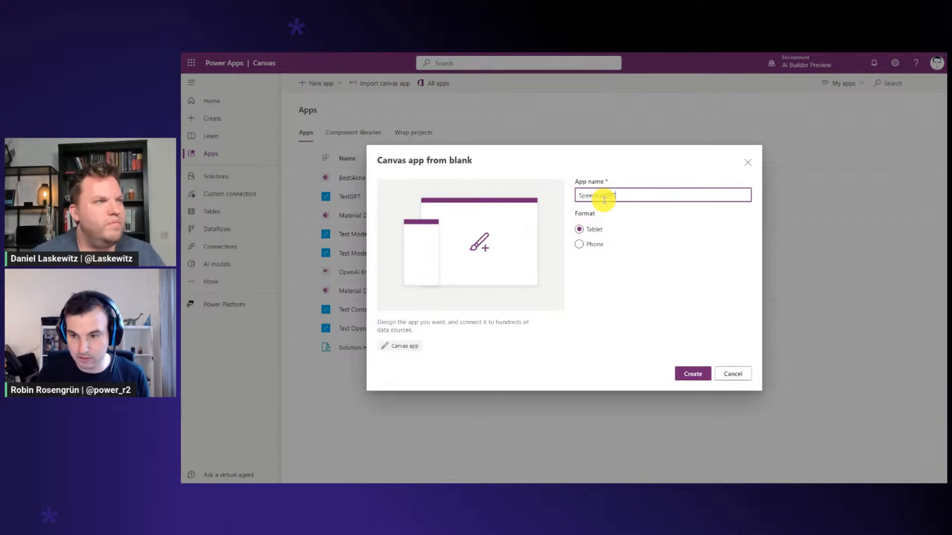
{"action": "left_click", "coordinate": [695, 373]}
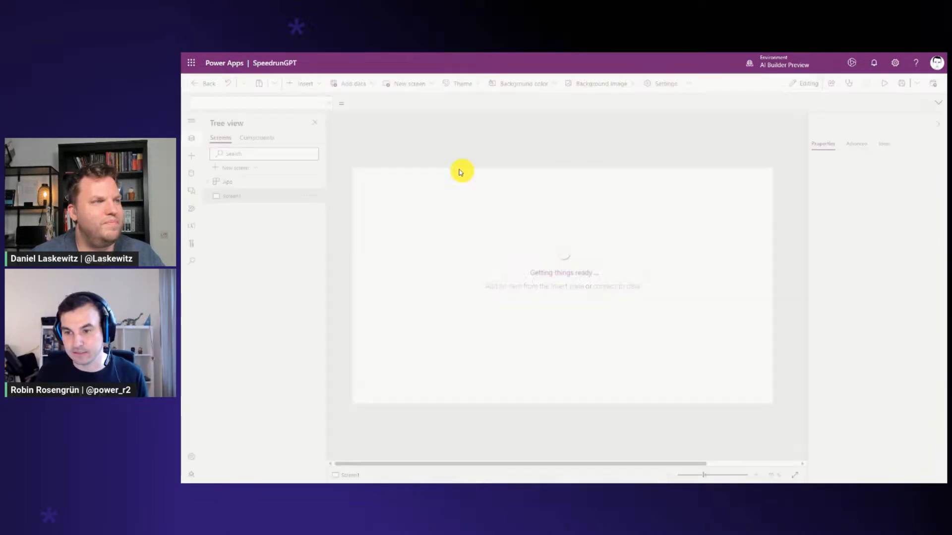
Insert a text input and a button on Screen1, placing the button directly below the text input
{"action": "left_click", "coordinate": [299, 83]}
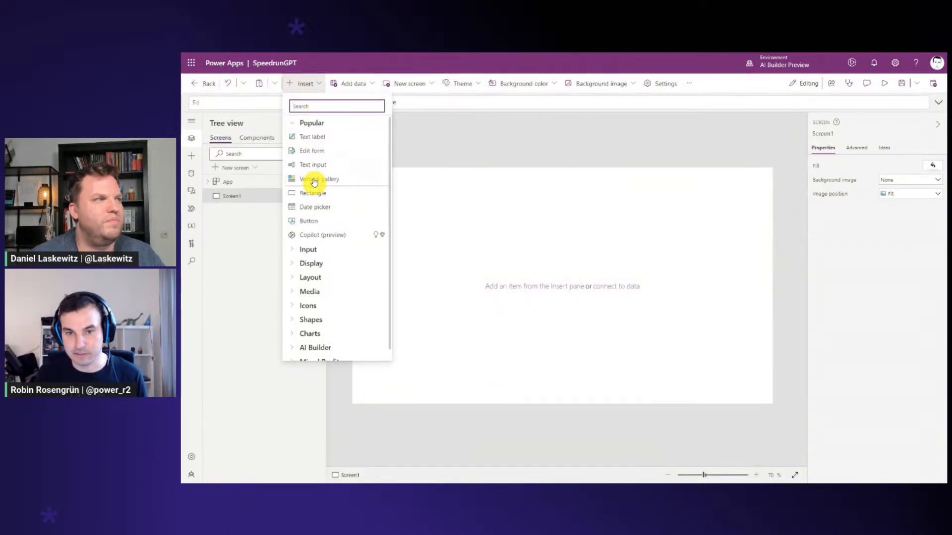
{"action": "left_click", "coordinate": [320, 162]}
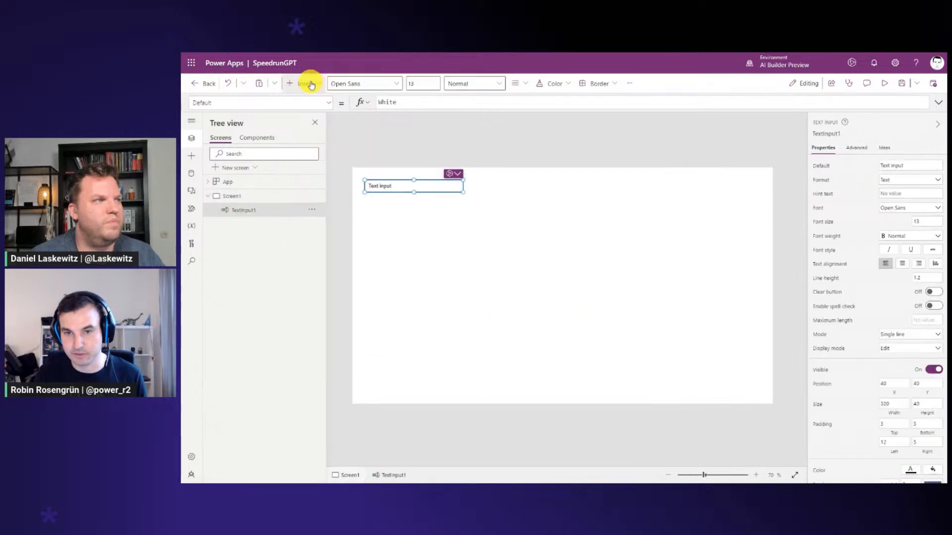
{"action": "left_click", "coordinate": [307, 83]}
{"action": "left_click", "coordinate": [315, 221]}
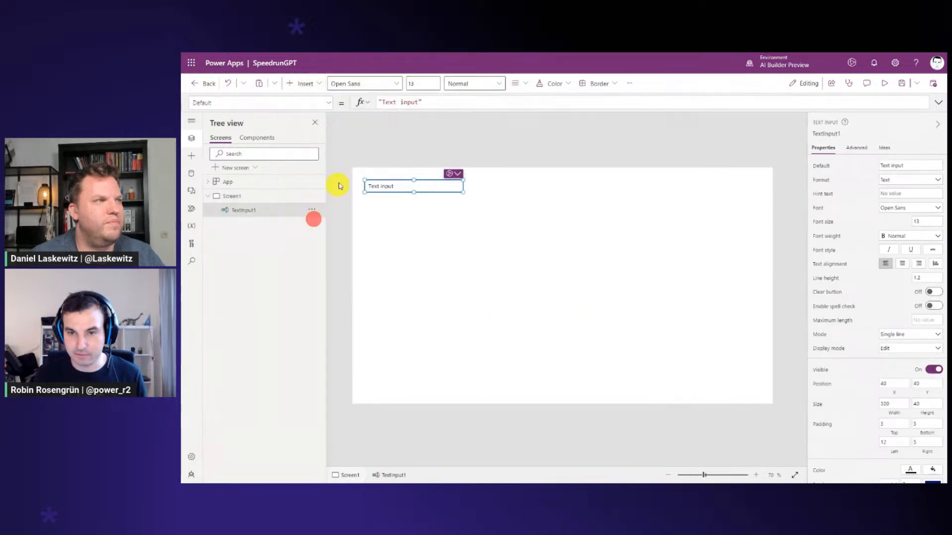
{"action": "left_click_drag", "start_coordinate": [390, 187], "coordinate": [385, 204]}
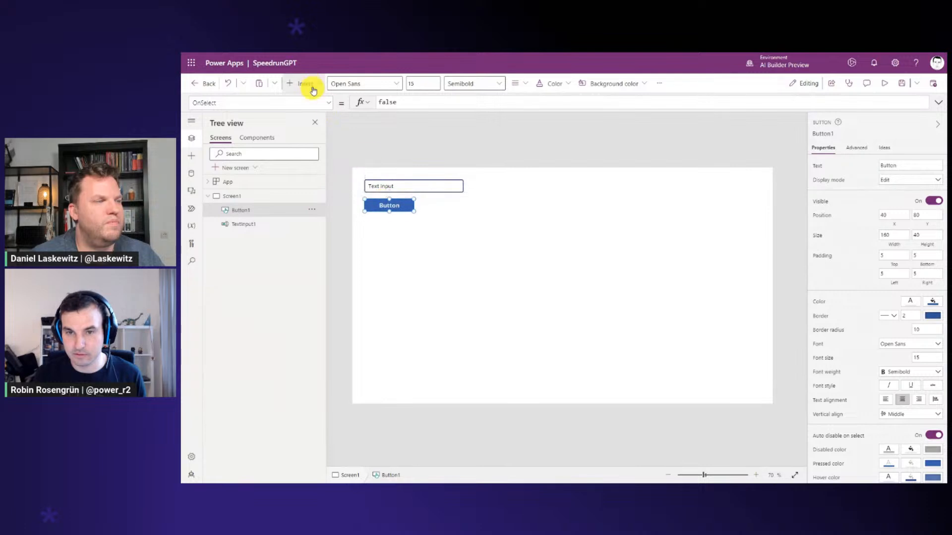
Insert a text label below the button and enlarge it to about 932 by 511
{"action": "left_click", "coordinate": [308, 83]}
{"action": "left_click", "coordinate": [319, 140]}
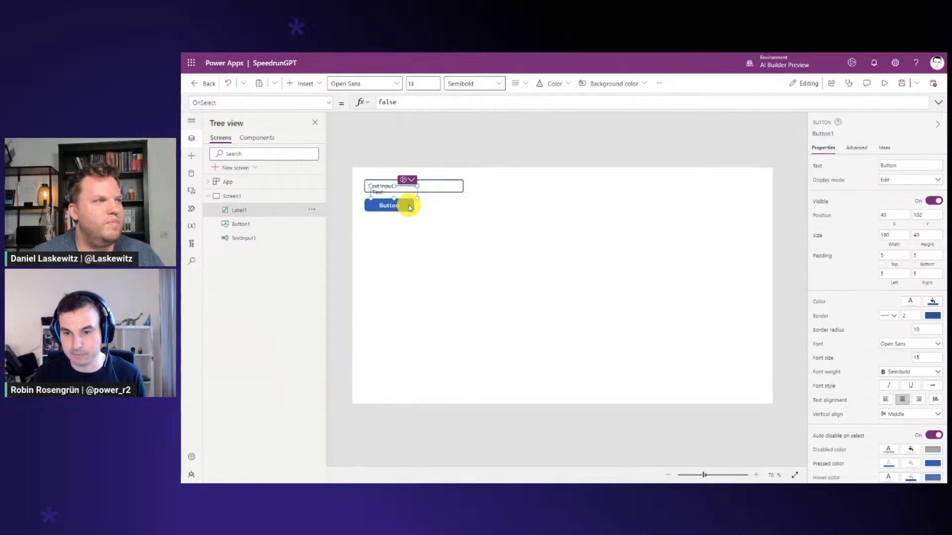
{"action": "left_click_drag", "start_coordinate": [395, 191], "coordinate": [652, 375]}
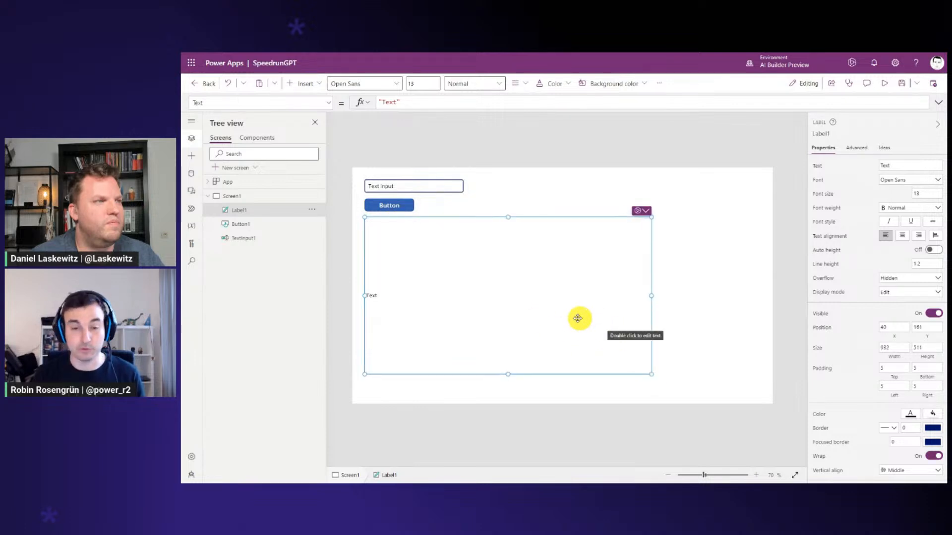
Add the SpeedrunGPT custom connector to the app as a data source using its existing connection
{"action": "left_click", "coordinate": [191, 173]}
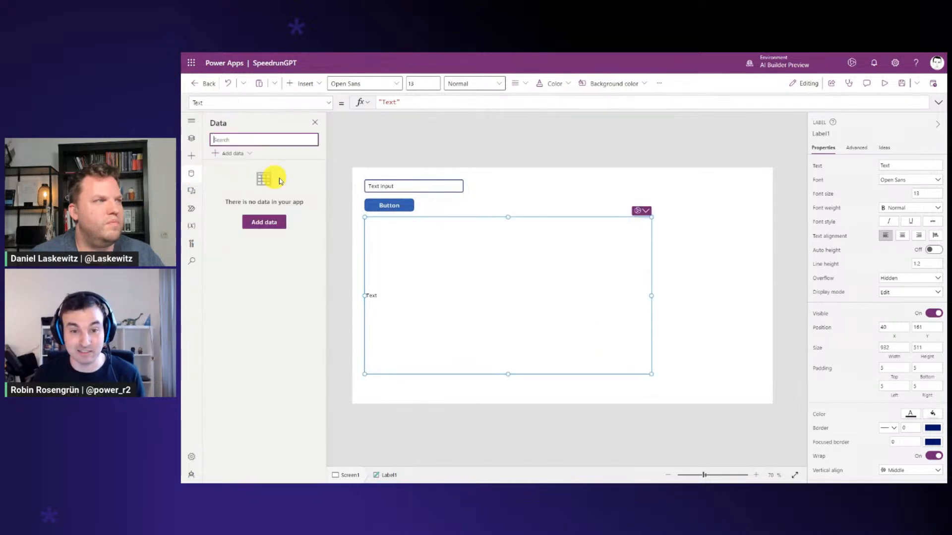
{"action": "left_click", "coordinate": [250, 156]}
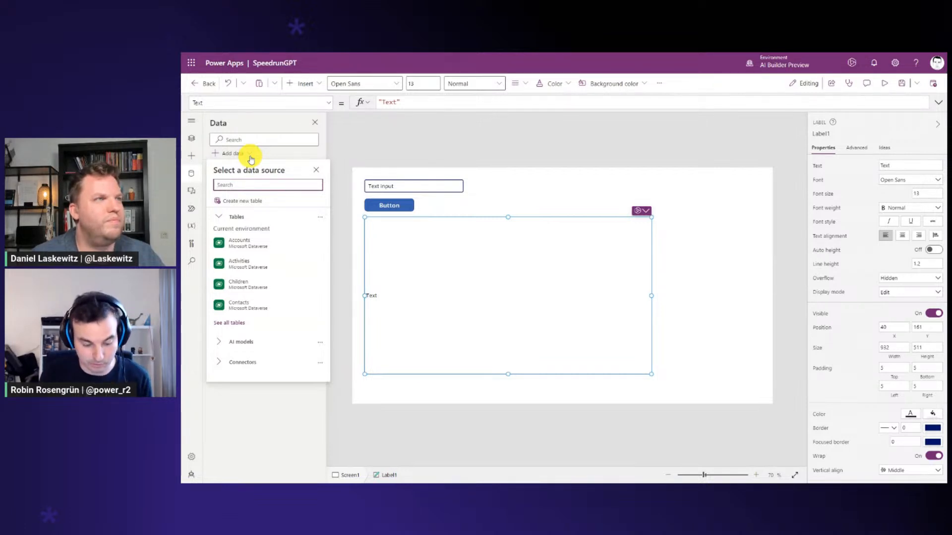
{"action": "type", "text": "Speed"}
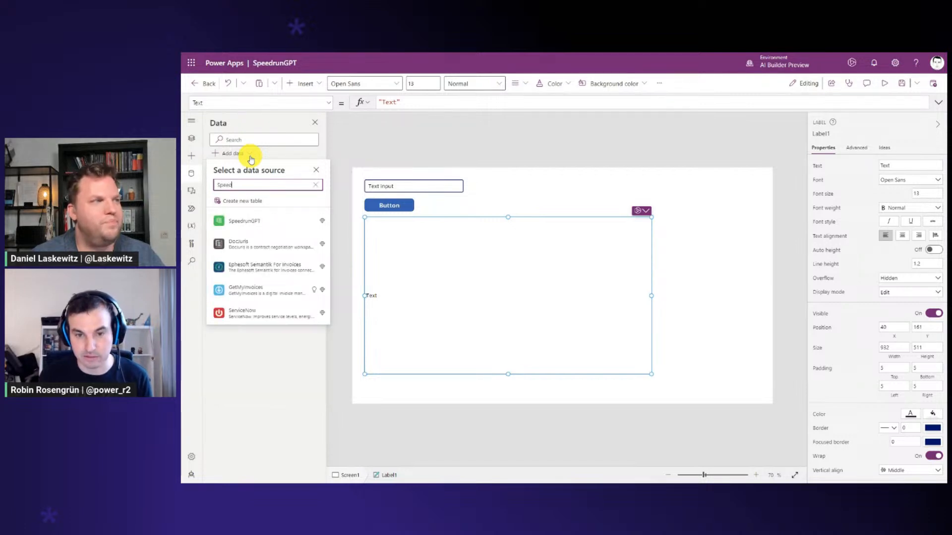
{"action": "left_click", "coordinate": [243, 219]}
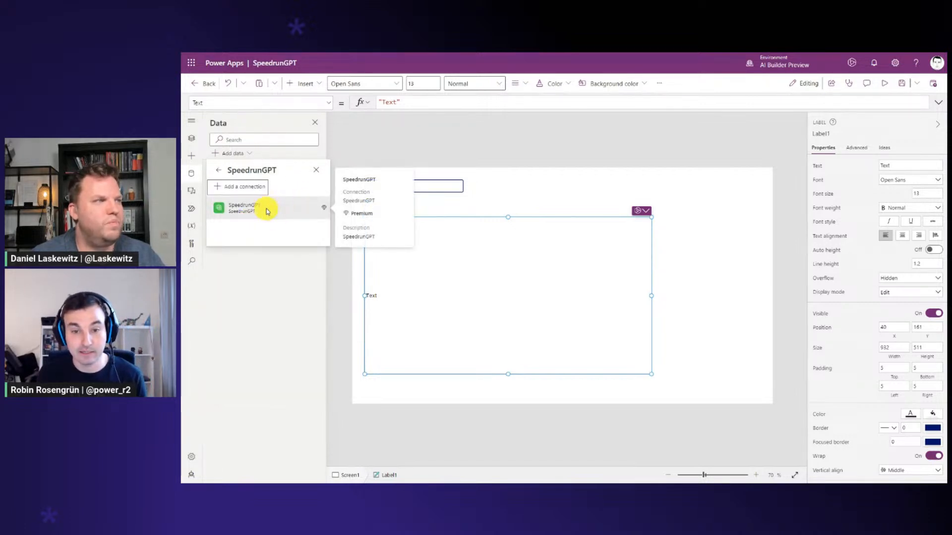
{"action": "left_click", "coordinate": [281, 213]}
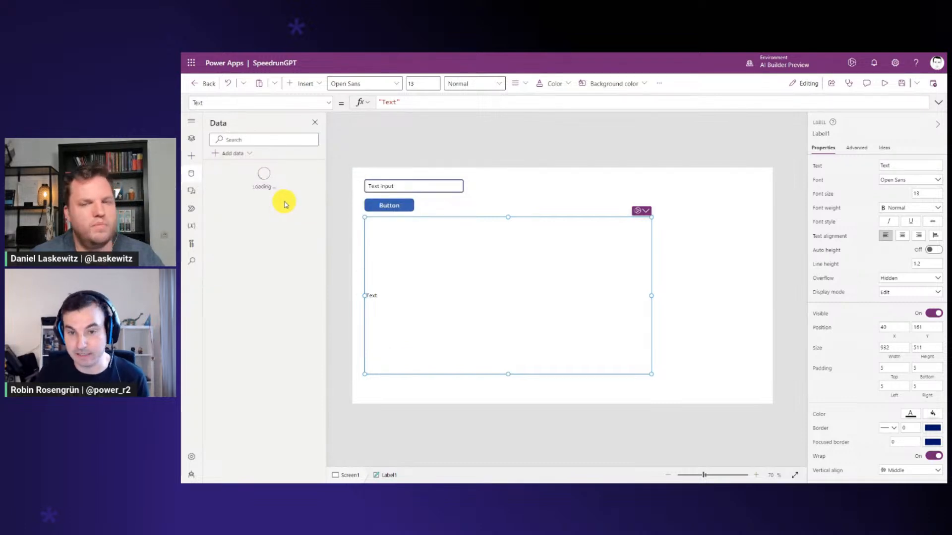
Set the button's text to "Ask GPT" and clear the text input's default value
{"action": "left_click", "coordinate": [391, 204]}
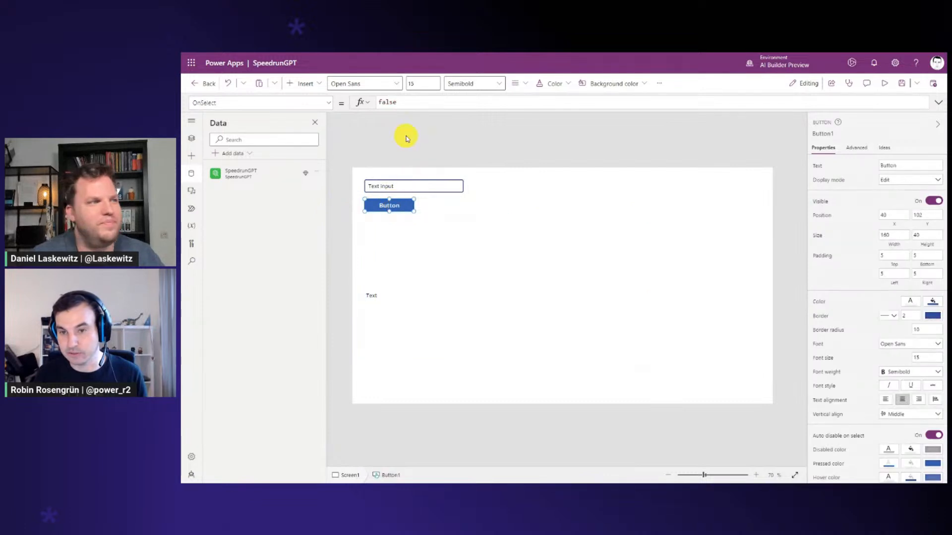
{"action": "left_click", "coordinate": [902, 165]}
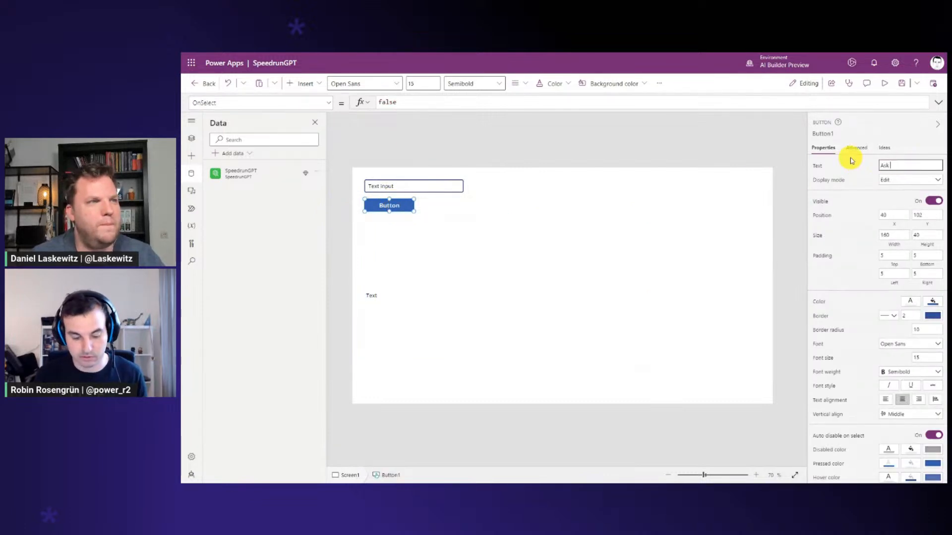
{"action": "left_click", "coordinate": [442, 186]}
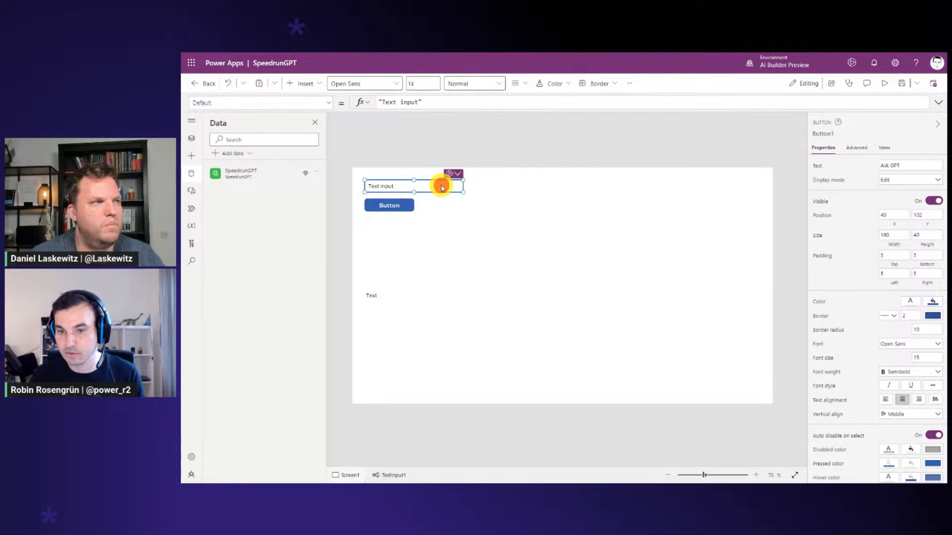
{"action": "left_click", "coordinate": [508, 101]}
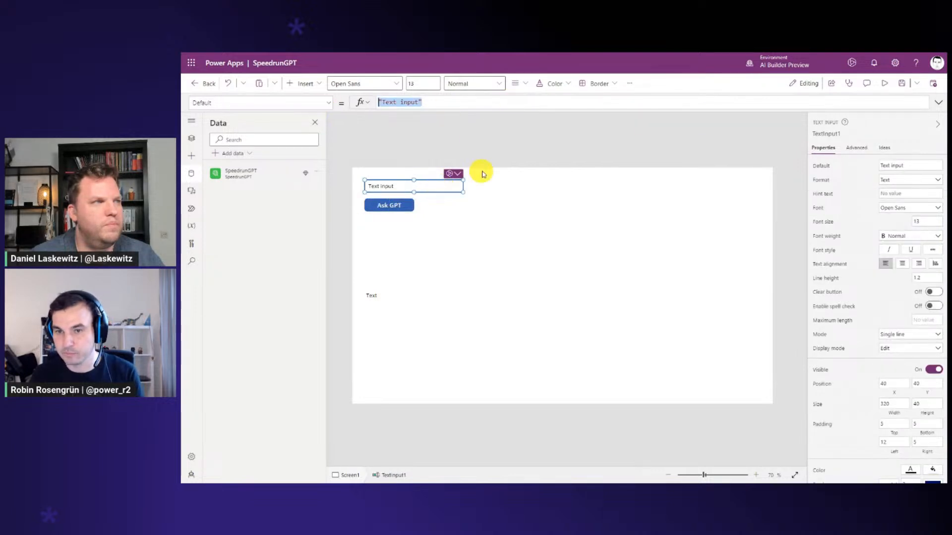
Replace the Ask GPT button's OnSelect formula with the start of a Set call for the variable gblResponse
{"action": "left_click", "coordinate": [388, 206]}
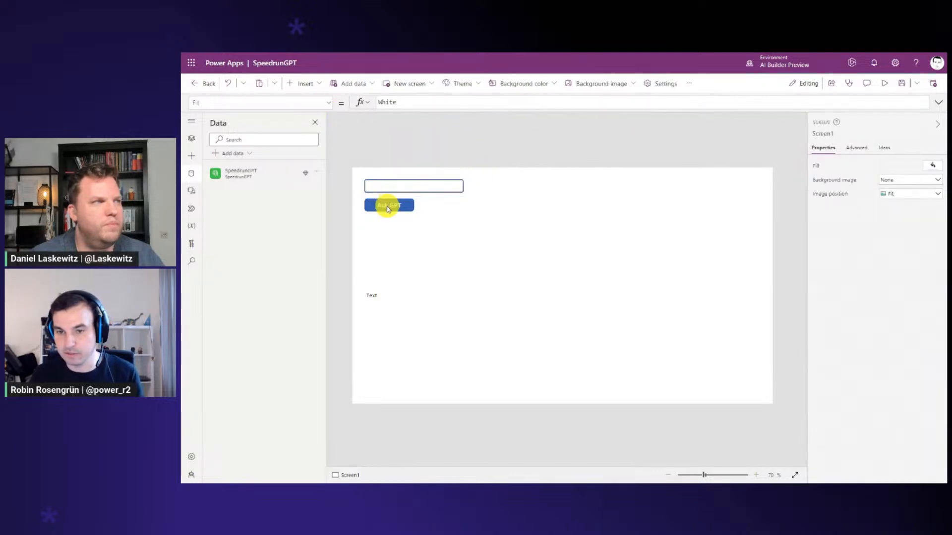
{"action": "triple_click", "coordinate": [425, 101]}
{"action": "left_click", "coordinate": [940, 101]}
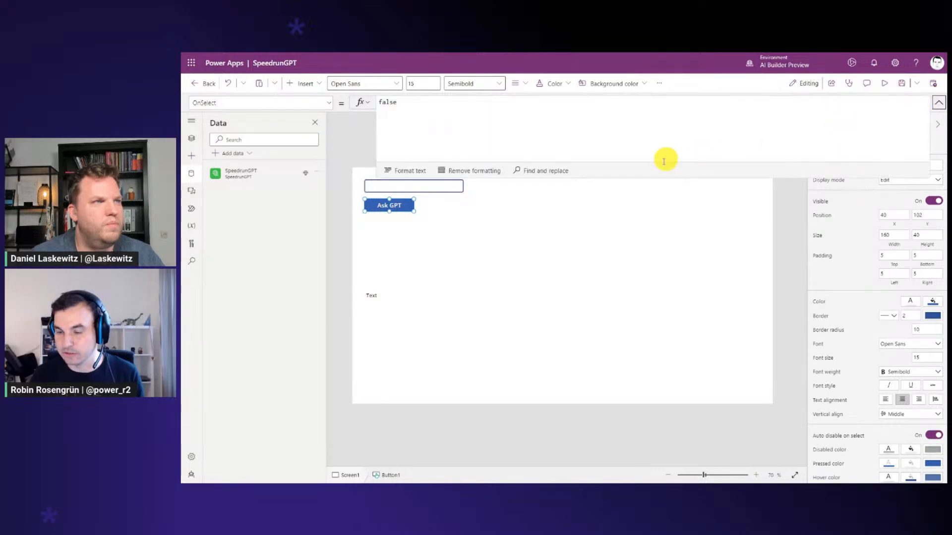
{"action": "left_click_drag", "start_coordinate": [652, 176], "coordinate": [648, 203]}
{"action": "double_click", "coordinate": [389, 102]}
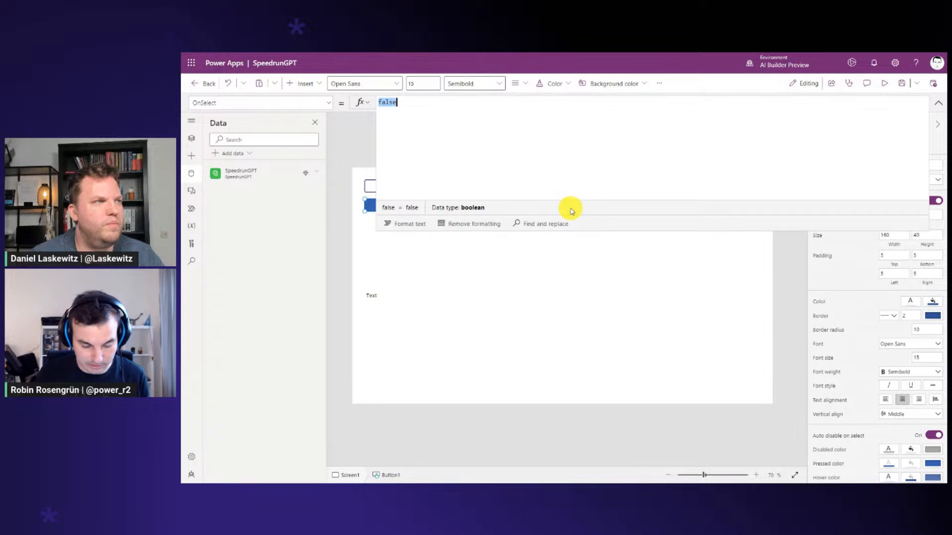
{"action": "type", "text": "set(gbl"}
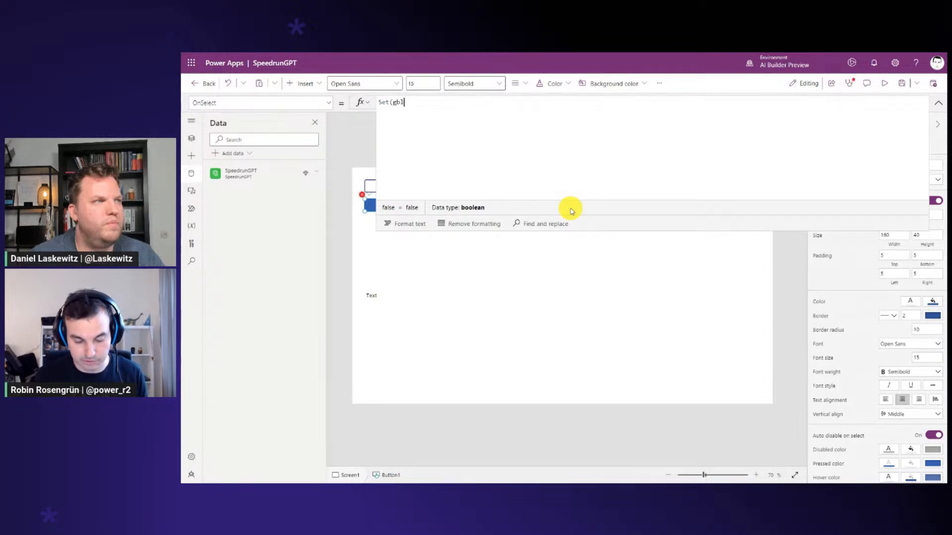
{"action": "type", "text": "Response,"}
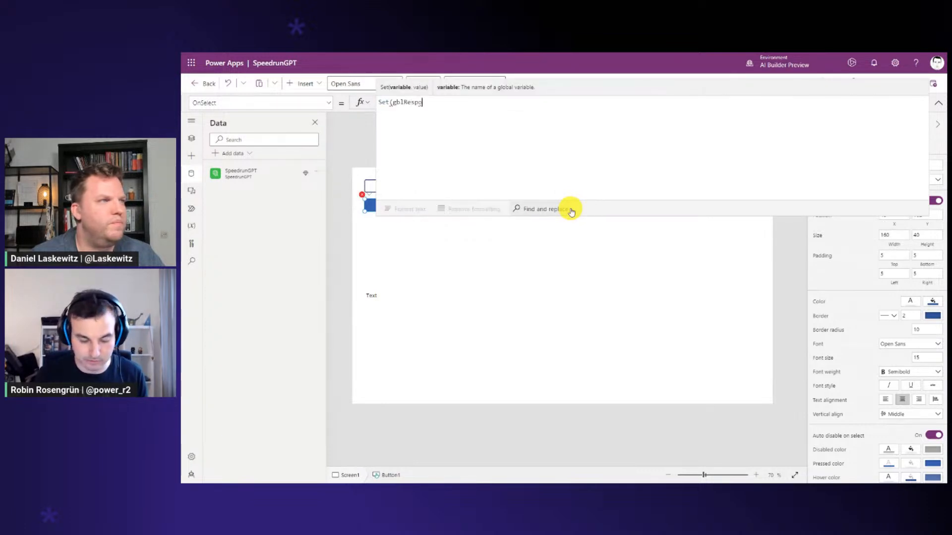
{"action": "key", "text": "shift+Return"}
{"action": "key", "text": "Tab"}
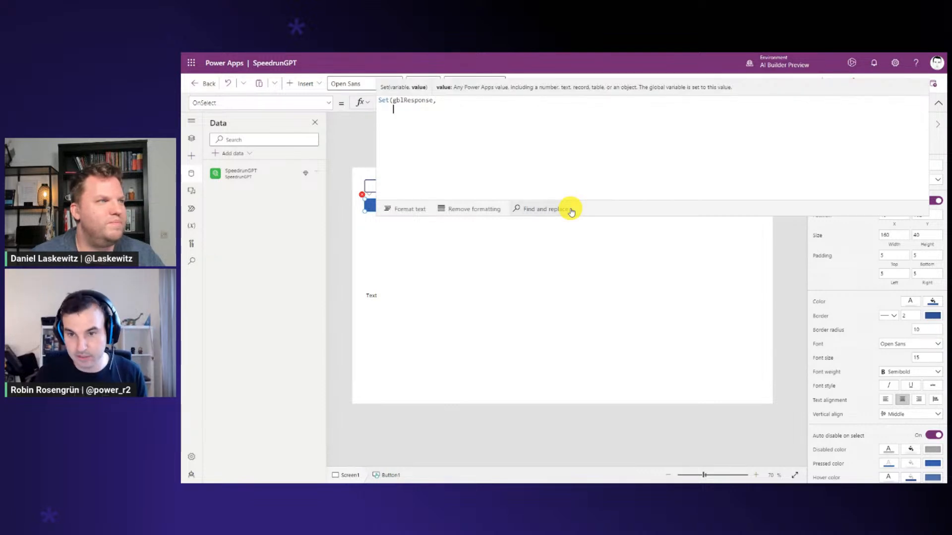
Add a SpeedrunGPT.ChatGPT call as the value of gblResponse and open its parameter record
{"action": "type", "text": "Speed"}
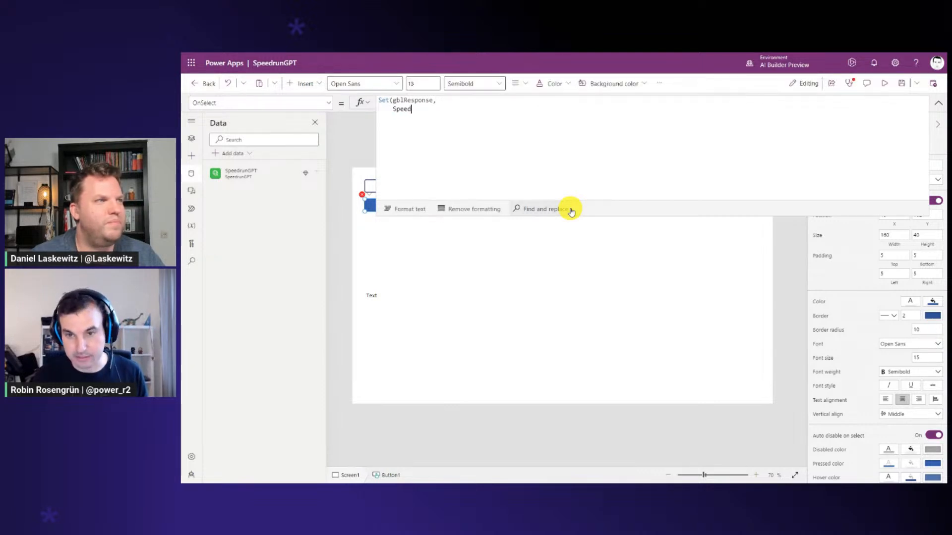
{"action": "key", "text": "Down"}
{"action": "key", "text": "Tab"}
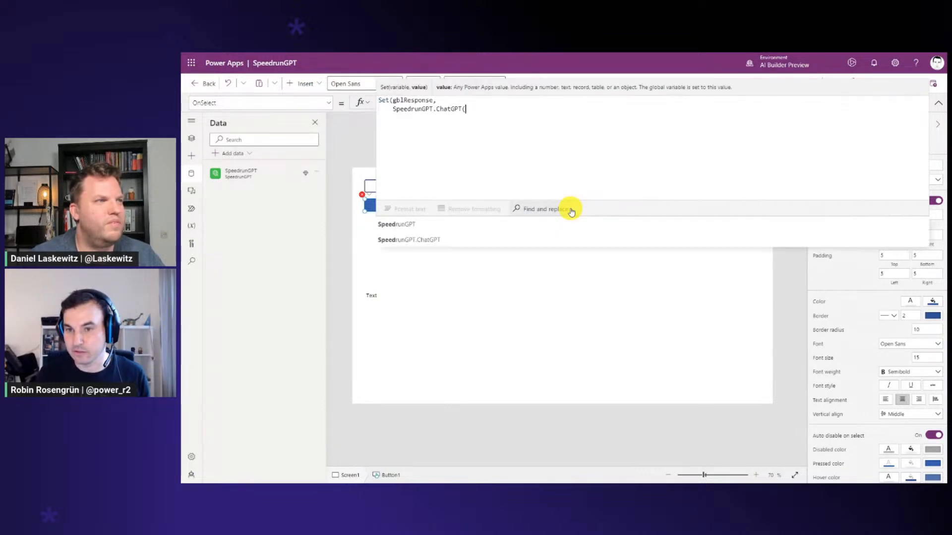
{"action": "type", "text": "("}
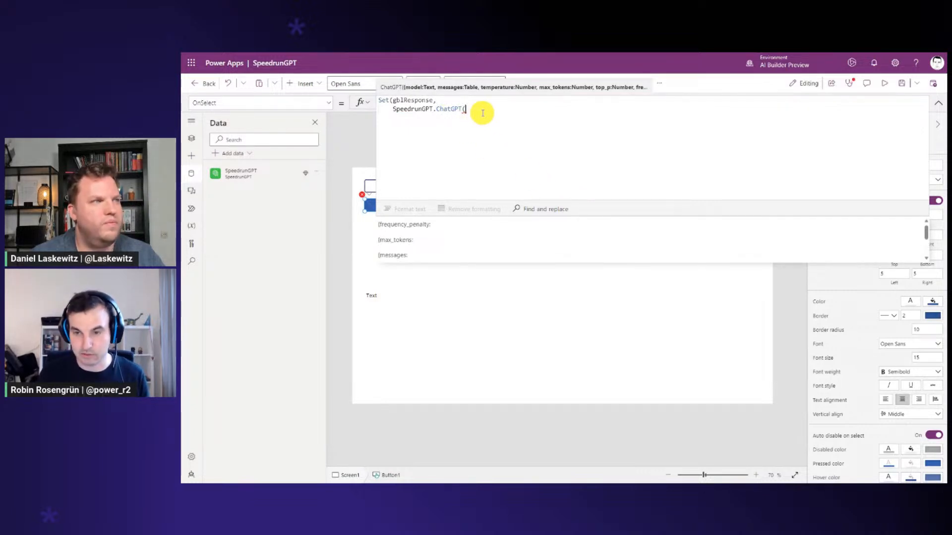
{"action": "type", "text": "{"}
{"action": "key", "text": "Return"}
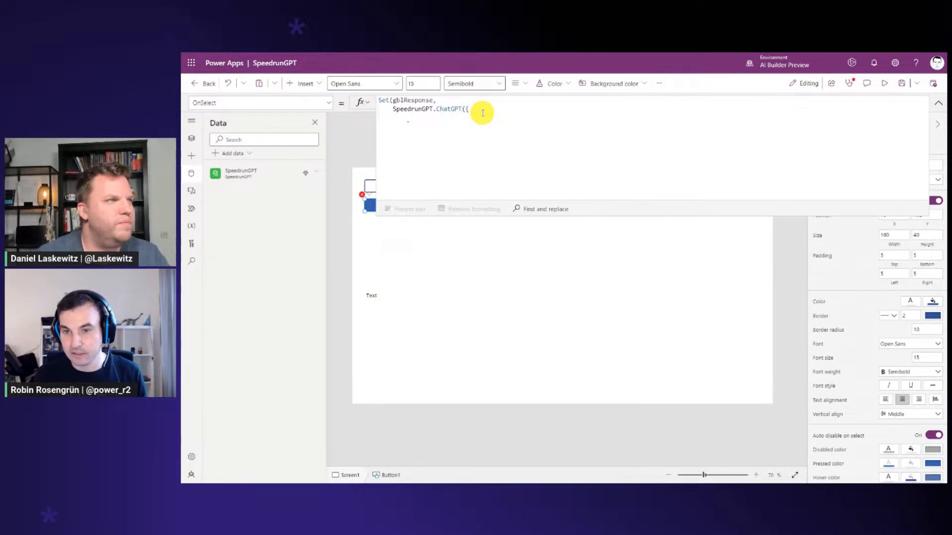
Add the model parameter to the ChatGPT call with the value "gpt-3.5-turbo-16k"
{"action": "type", "text": "mod"}
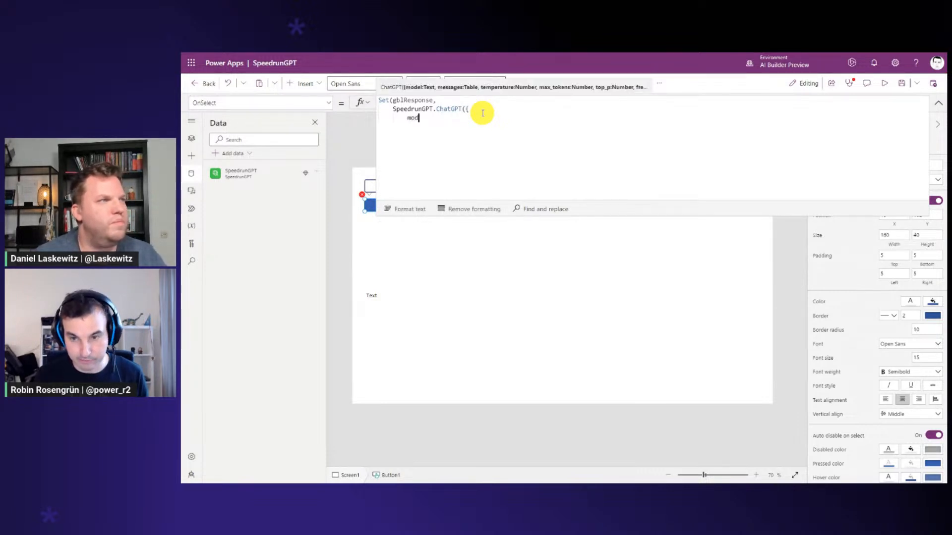
{"action": "type", "text": "el:"}
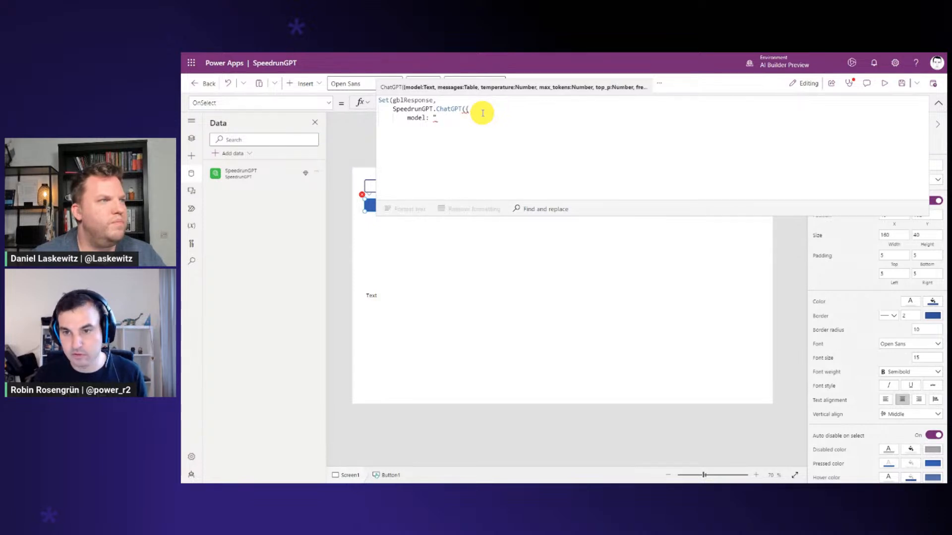
{"action": "key", "text": "ctrl+v"}
{"action": "key", "text": "ctrl+z"}
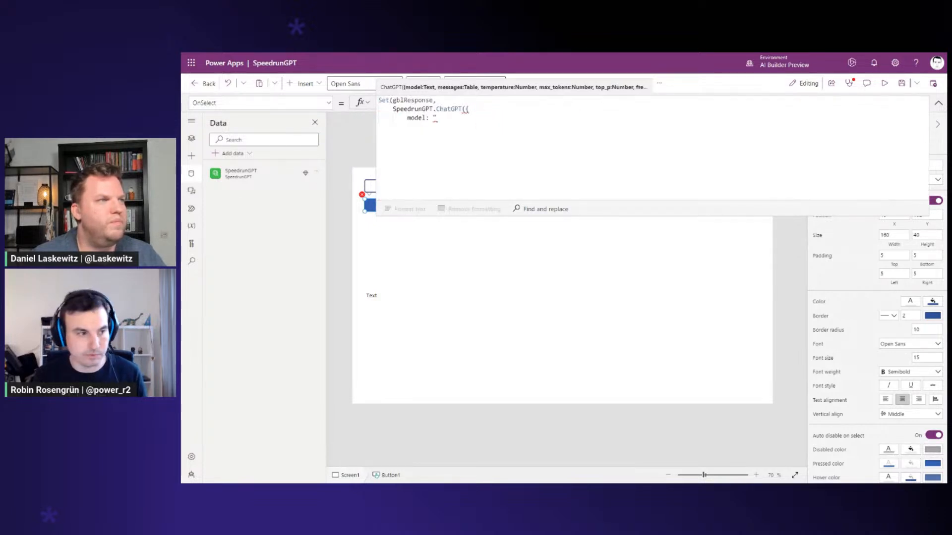
{"action": "key", "text": "alt+Tab"}
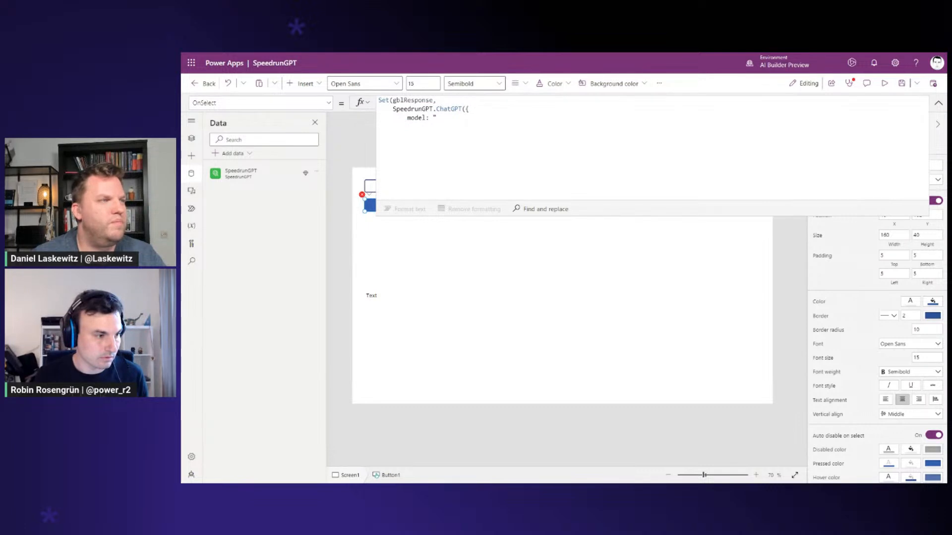
{"action": "left_click", "coordinate": [449, 121]}
{"action": "type", "text": "gpt-3.5-turbo-16k"}
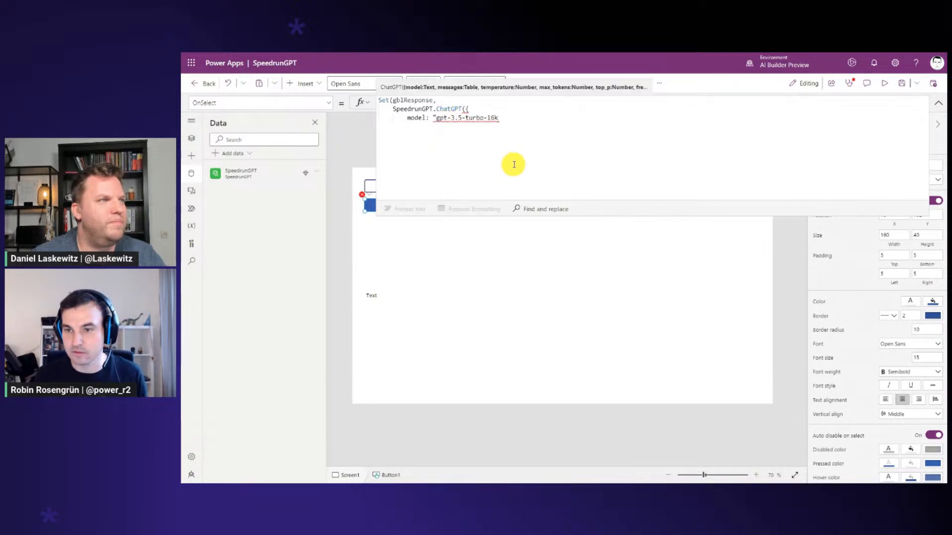
{"action": "type", "text": "\""}
{"action": "type", "text": ","}
{"action": "key", "text": "Return"}
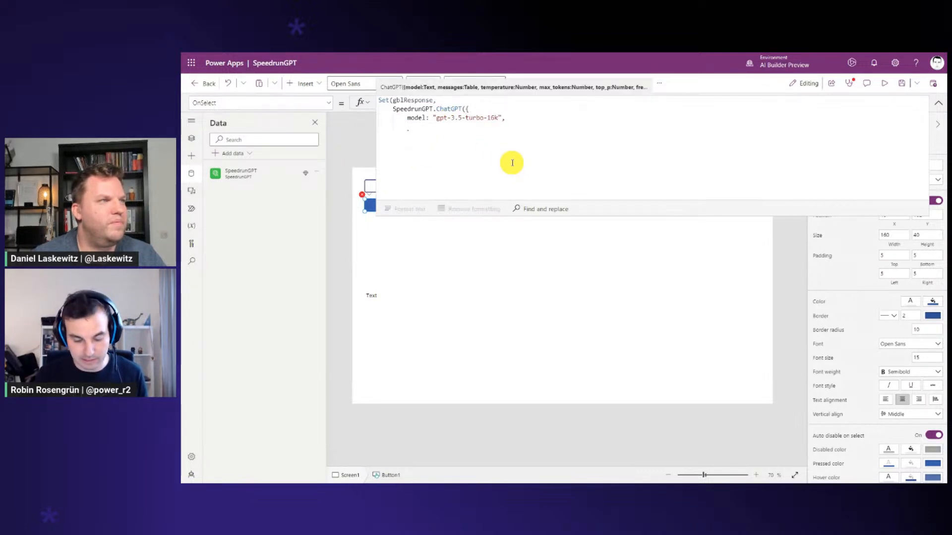
Add the messages parameter after the model and open its record on a separate line
{"action": "type", "text": "messages"}
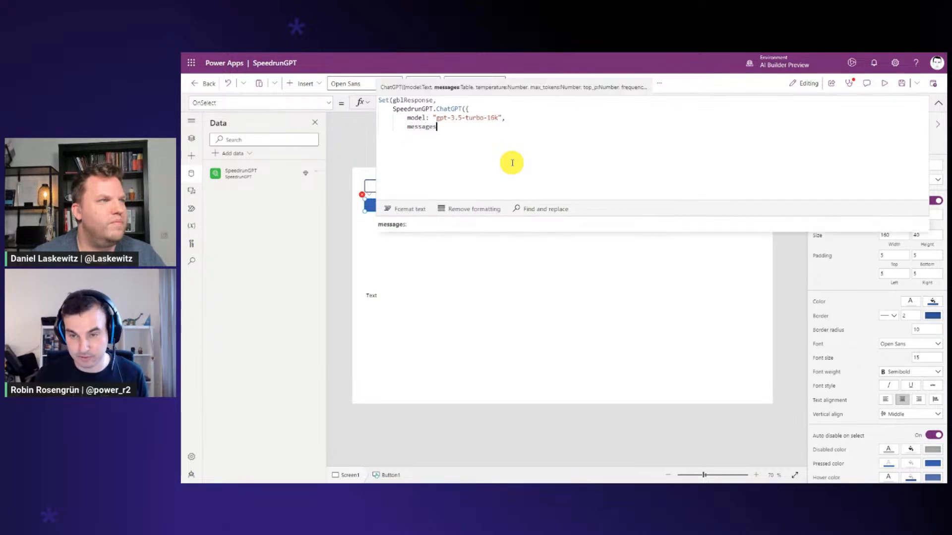
{"action": "type", "text": ": "}
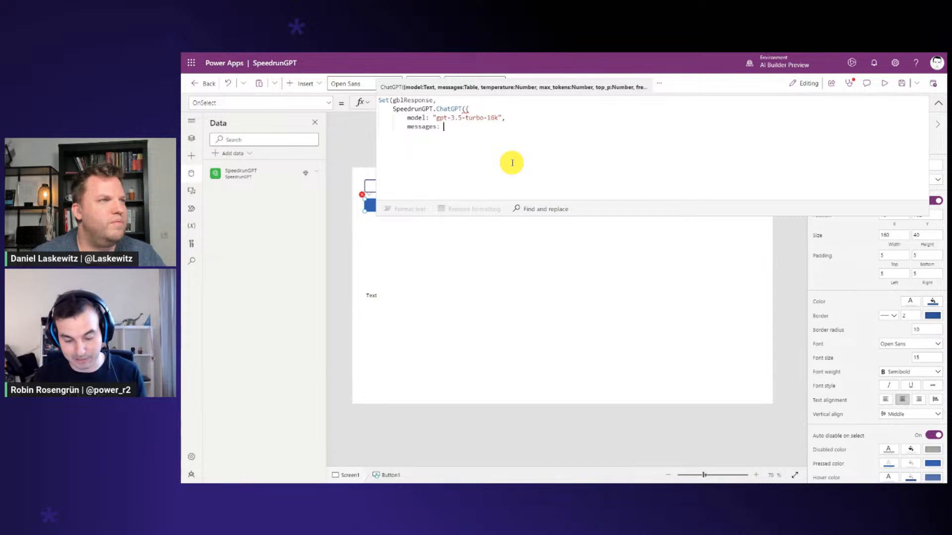
{"action": "type", "text": "{"}
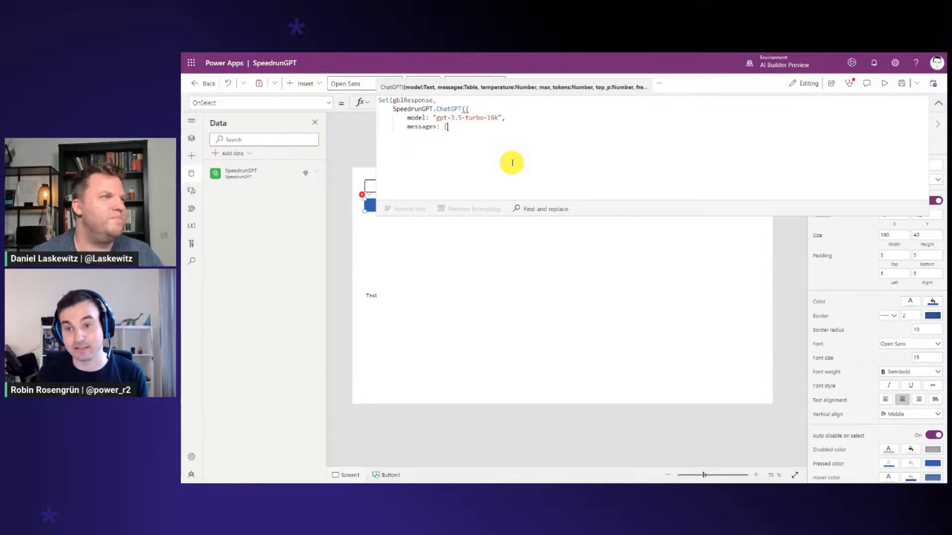
{"action": "key", "text": "Left"}
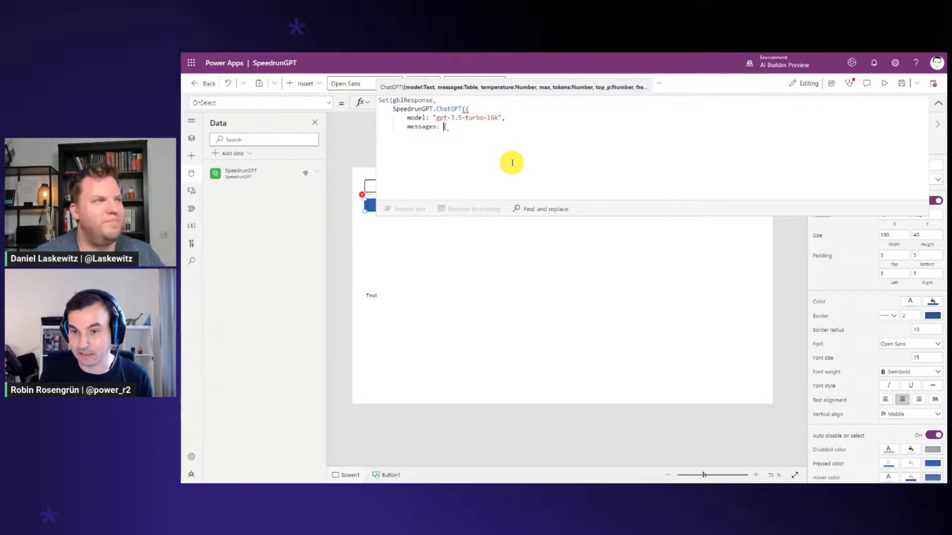
{"action": "key", "text": "Return"}
{"action": "key", "text": "Right"}
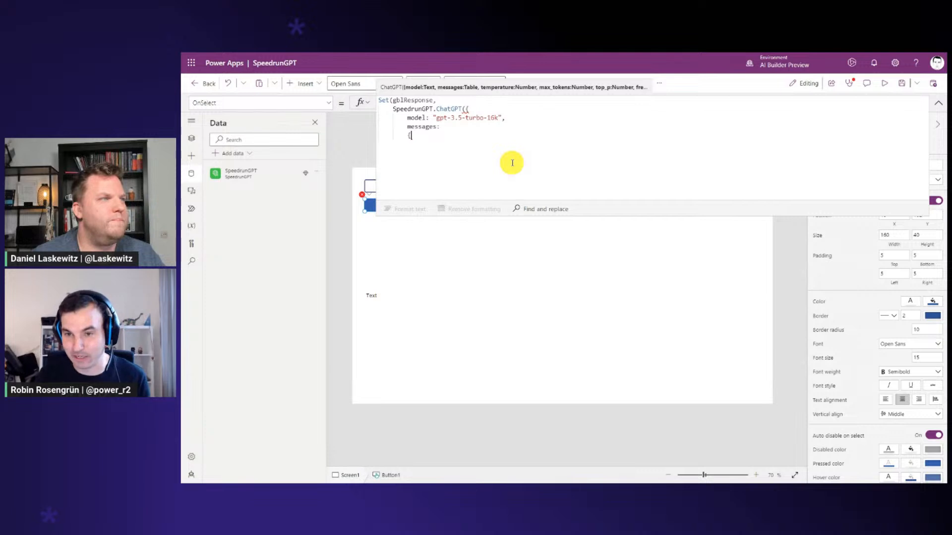
{"action": "key", "text": "Return"}
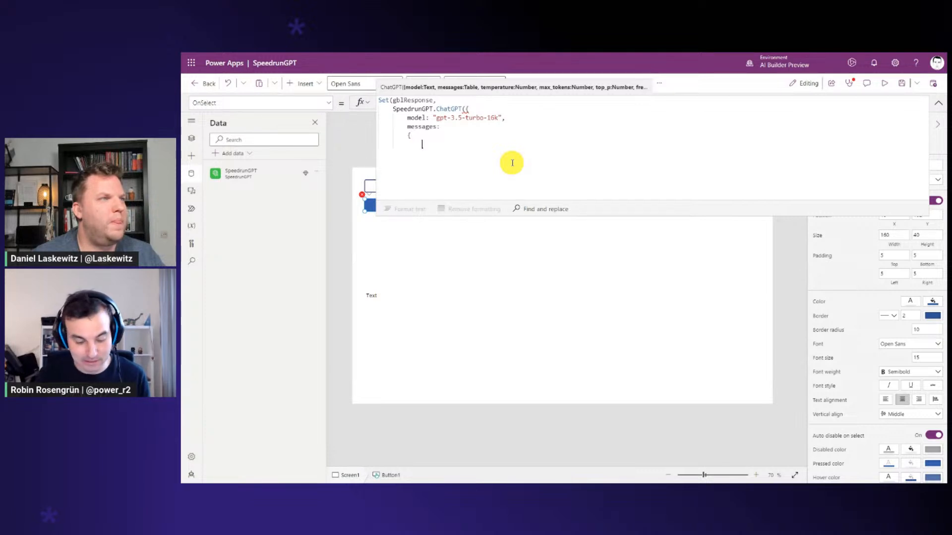
Set the message's role to "system" inside the messages record
{"action": "type", "text": "s"}
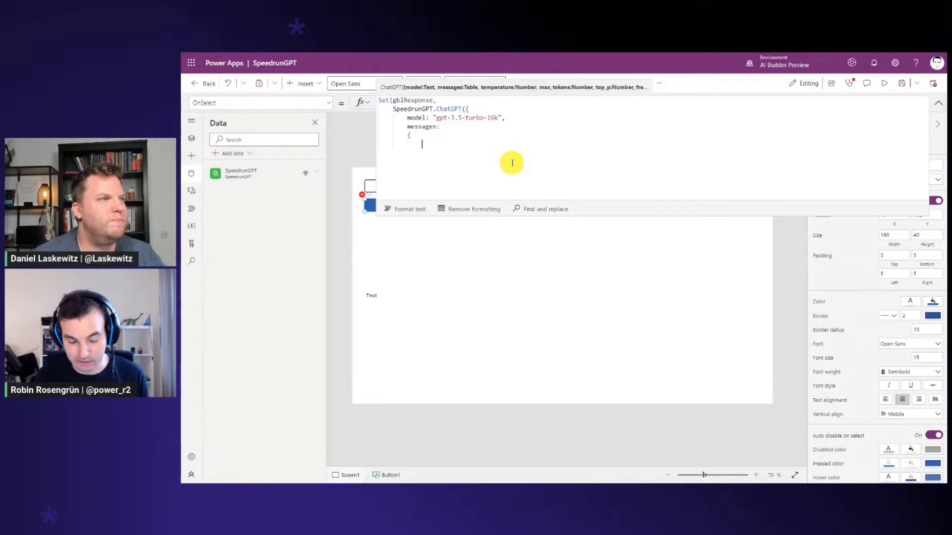
{"action": "type", "text": "."}
{"action": "key", "text": "BackSpace"}
{"action": "type", "text": "role:"}
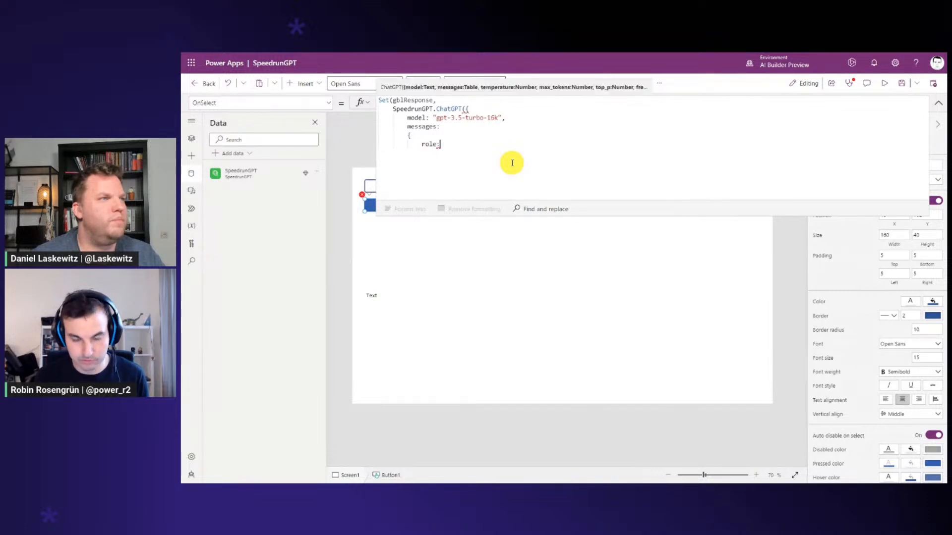
{"action": "type", "text": " \"system\","}
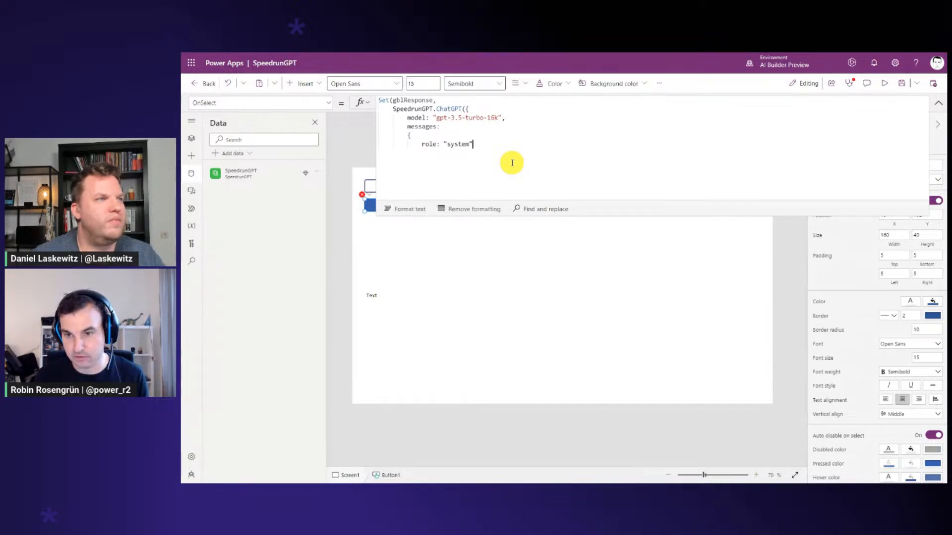
{"action": "key", "text": "Return"}
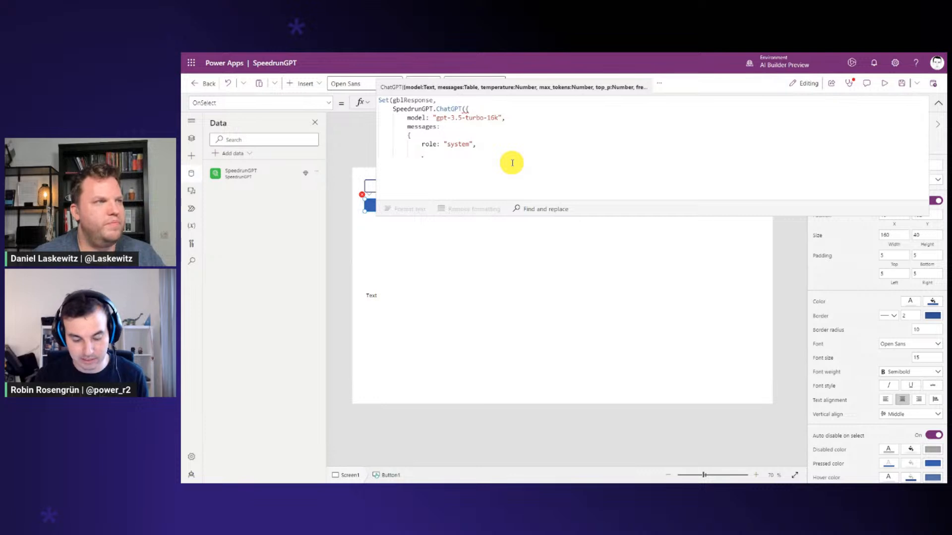
Set the message's content to TextInput1.Text and close the messages record
{"action": "type", "text": "content"}
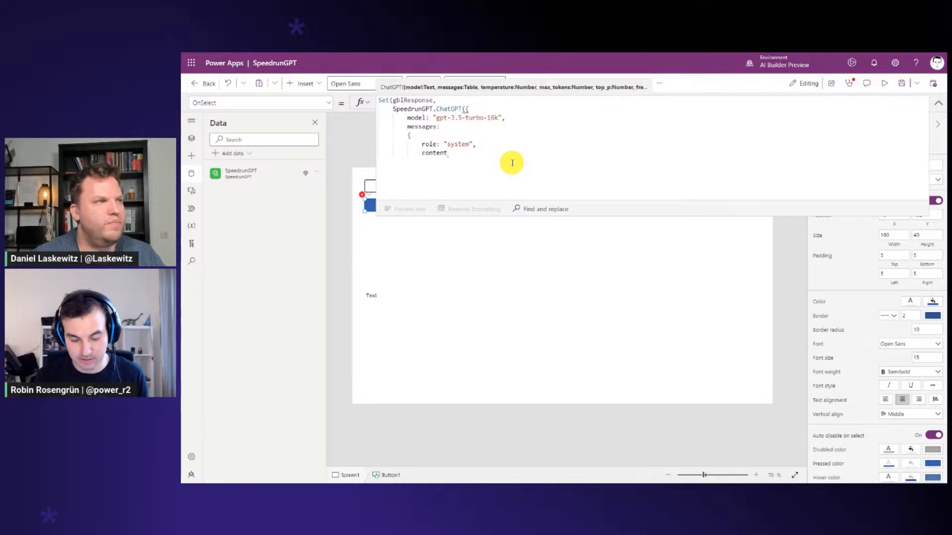
{"action": "type", "text": ": TextIn"}
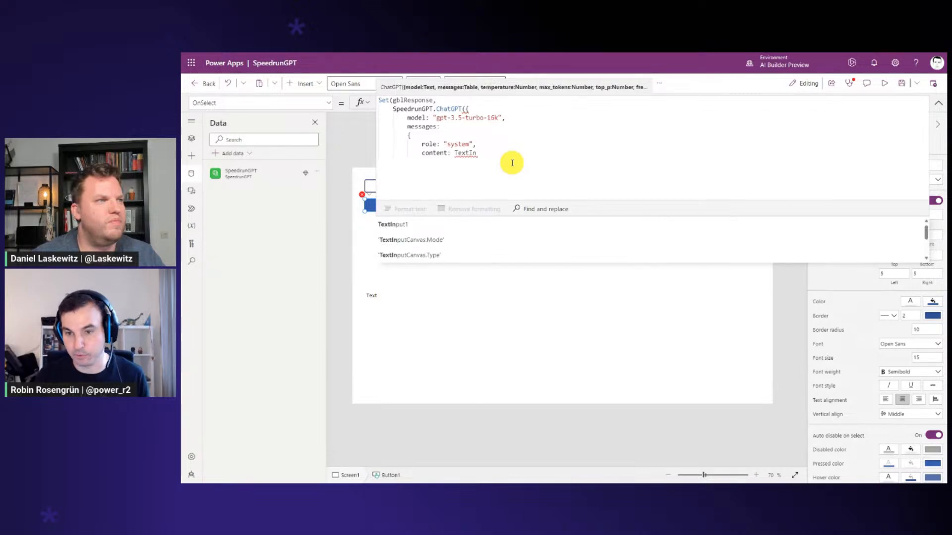
{"action": "key", "text": "Tab"}
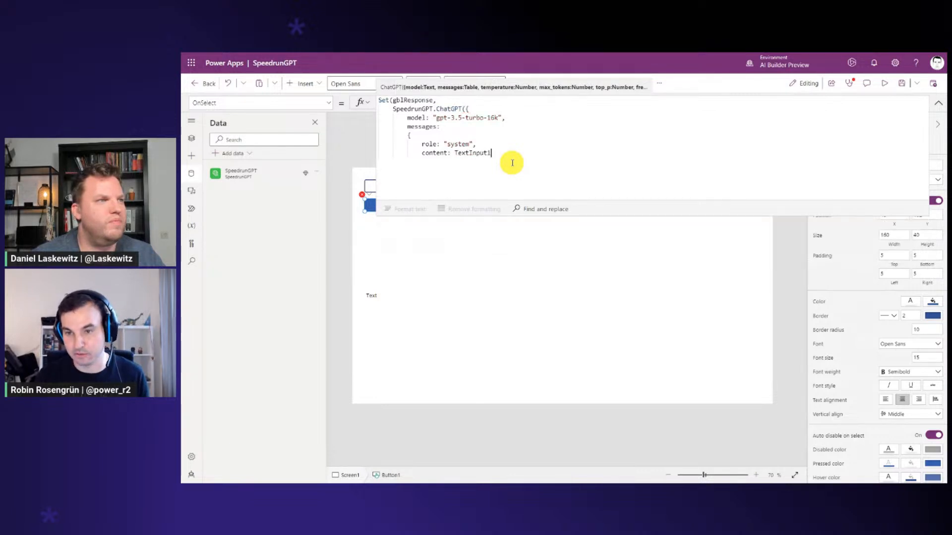
{"action": "type", "text": ".Text"}
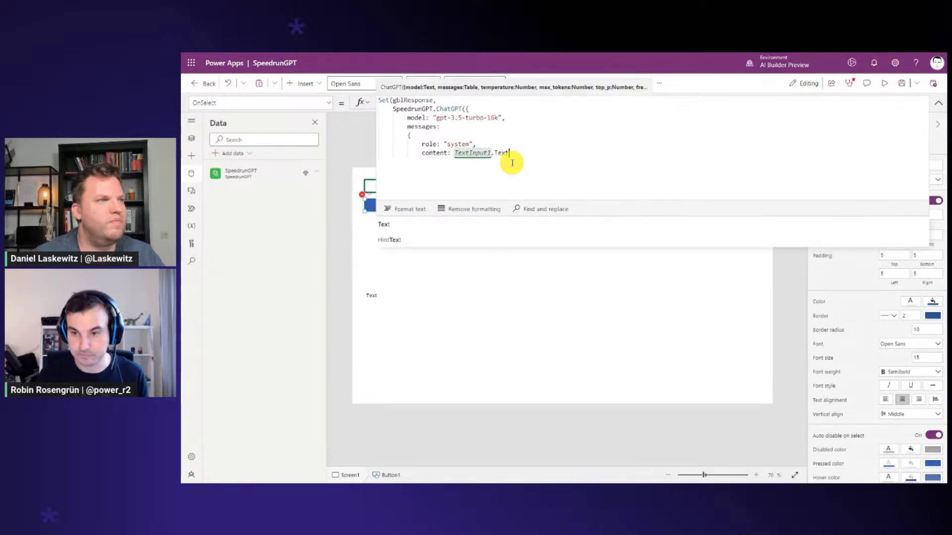
{"action": "key", "text": "Return"}
{"action": "type", "text": "}"}
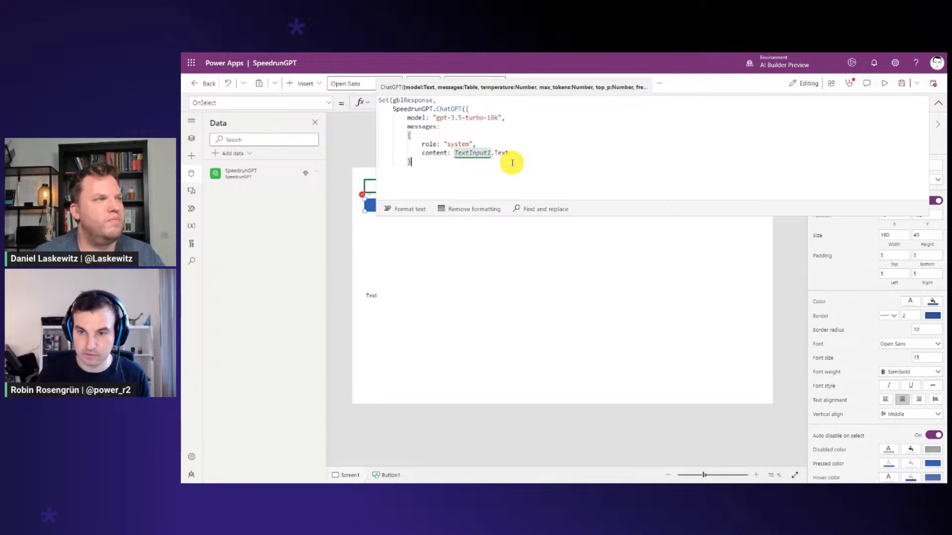
Close the remaining brackets of the OnSelect formula, format its text and collapse the formula editor
{"action": "key", "text": "Return"}
{"action": "type", "text": "})"}
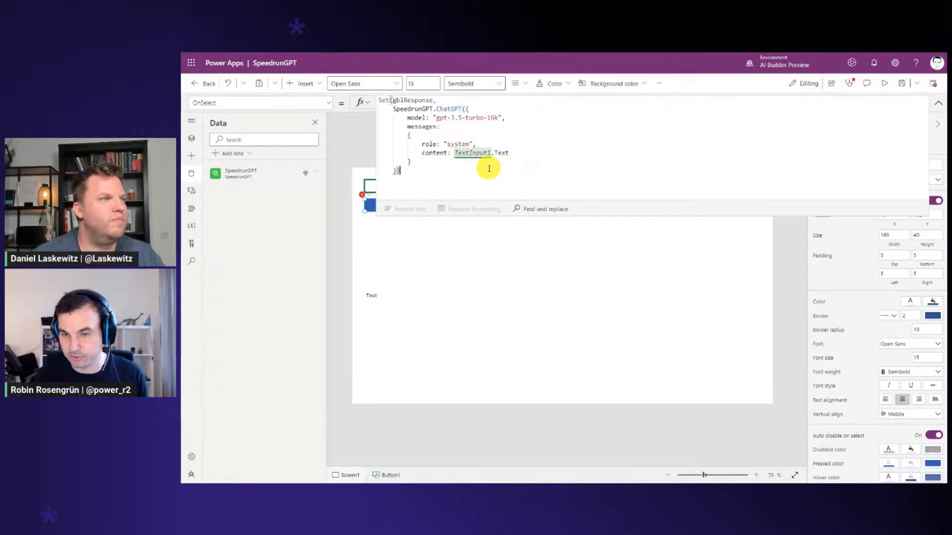
{"action": "left_click", "coordinate": [437, 162]}
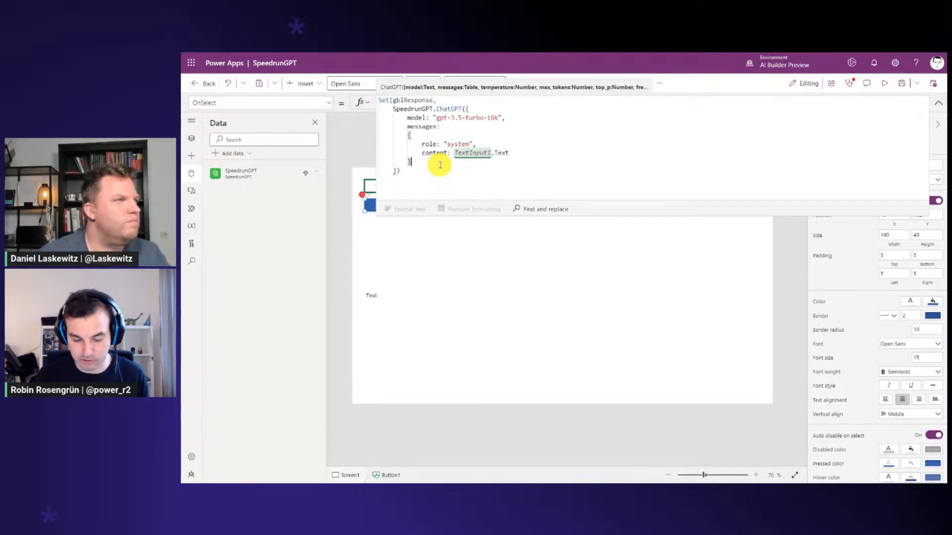
{"action": "type", "text": "}"}
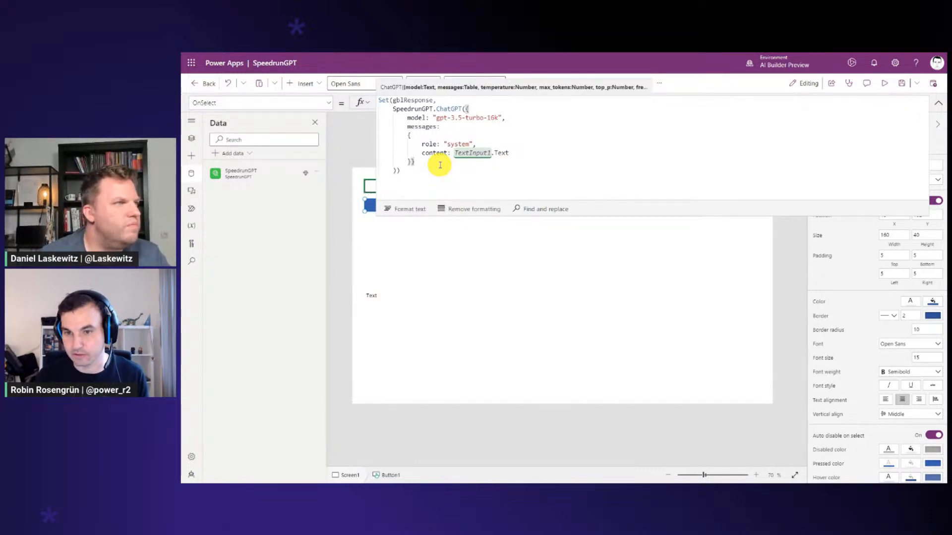
{"action": "left_click", "coordinate": [421, 209]}
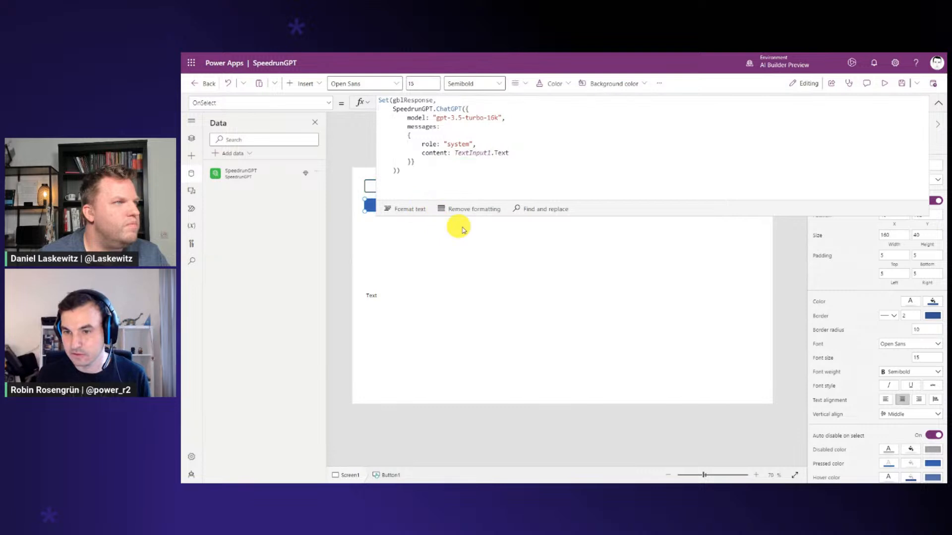
{"action": "left_click", "coordinate": [939, 105]}
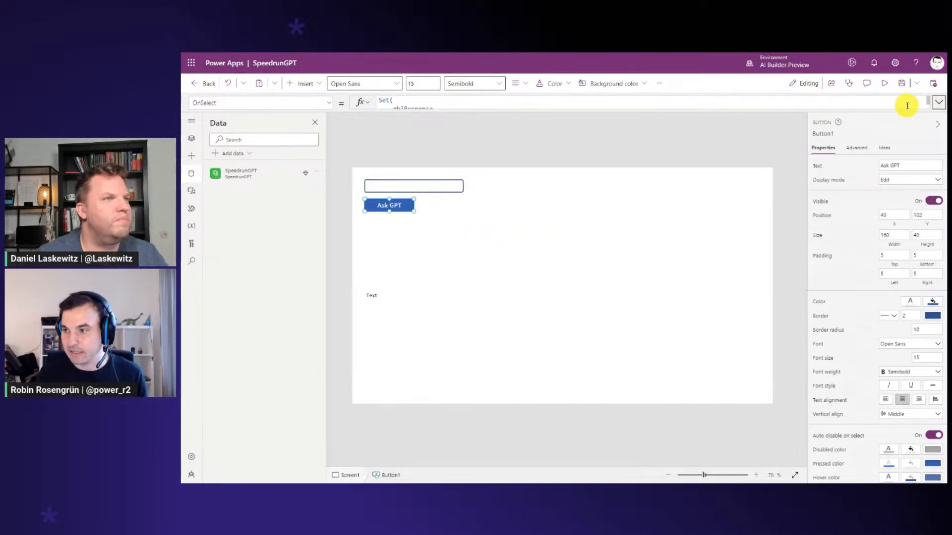
Replace the Text formula of the large label below the button with gblResponse.choices
{"action": "left_click", "coordinate": [382, 285]}
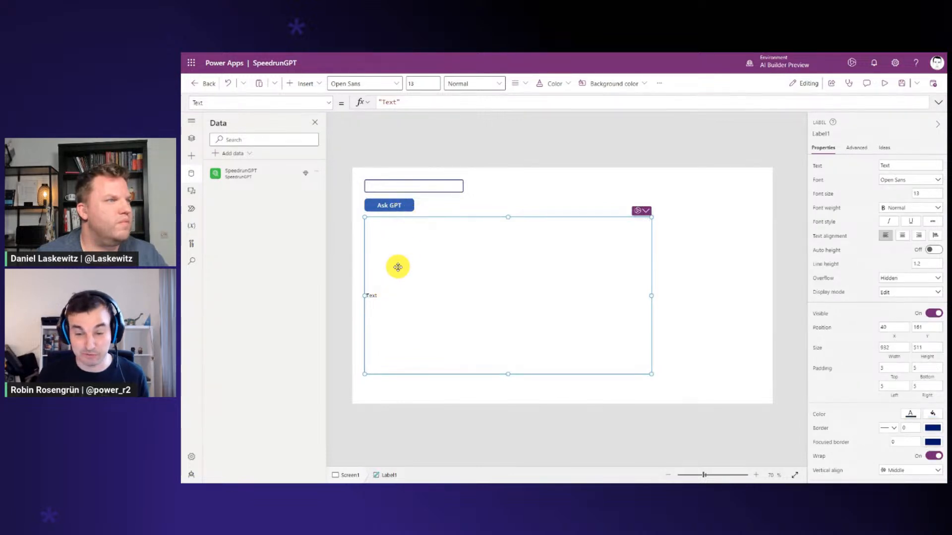
{"action": "triple_click", "coordinate": [389, 101]}
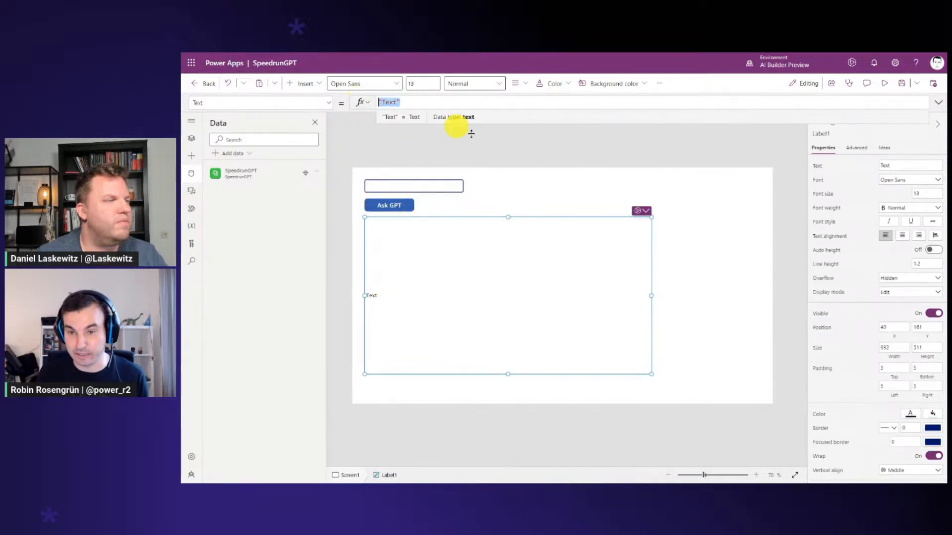
{"action": "type", "text": "g"}
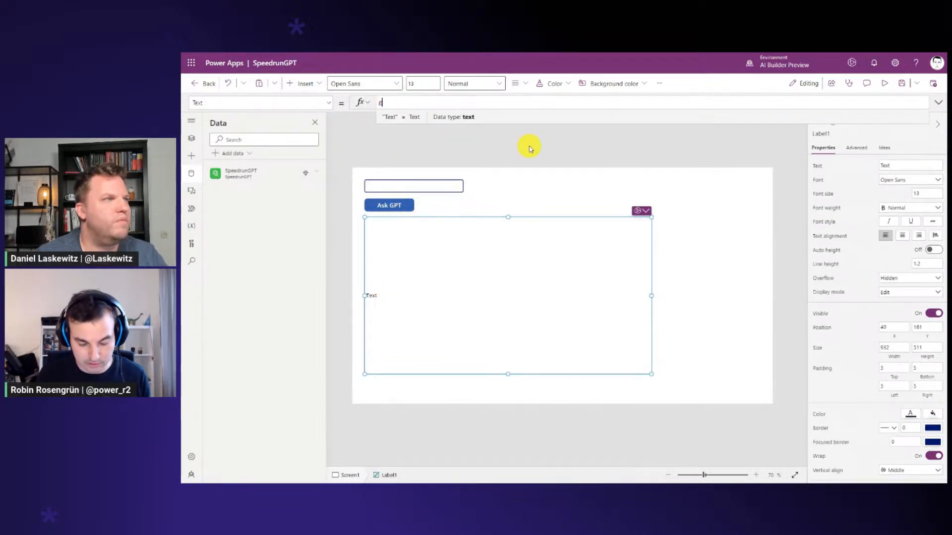
{"action": "type", "text": "blResponse"}
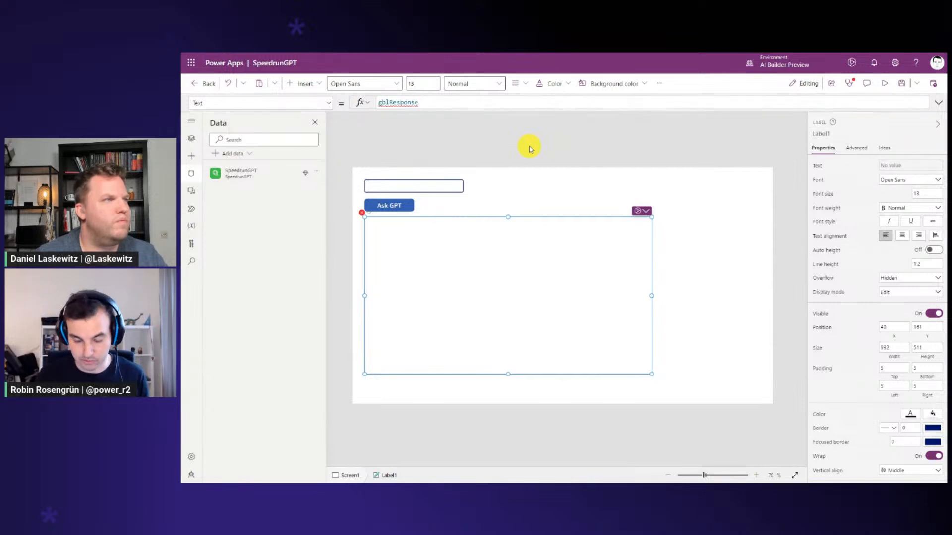
{"action": "type", "text": ".choi"}
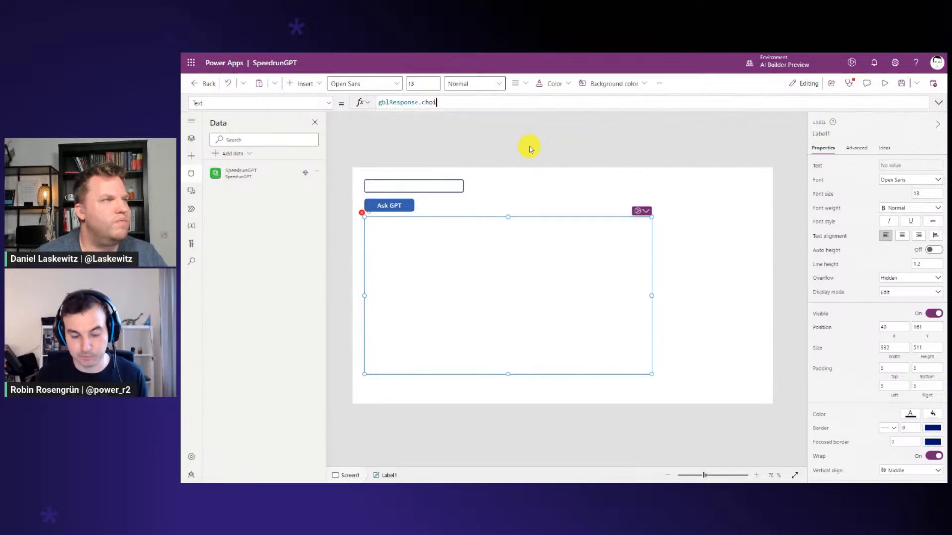
{"action": "type", "text": "ces"}
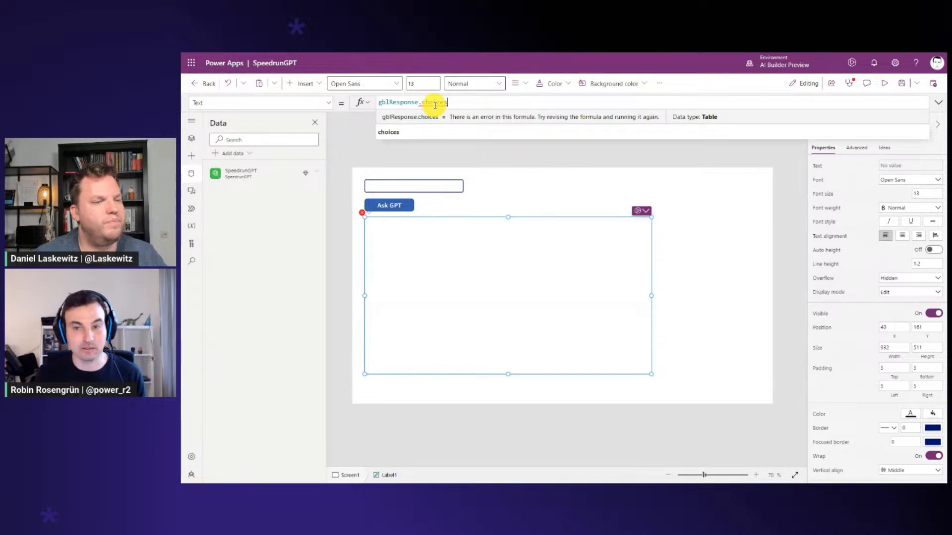
Wrap gblResponse.choices in First() in the label's Text formula and append .message.content to it
{"action": "left_click", "coordinate": [379, 103]}
{"action": "type", "text": "First("}
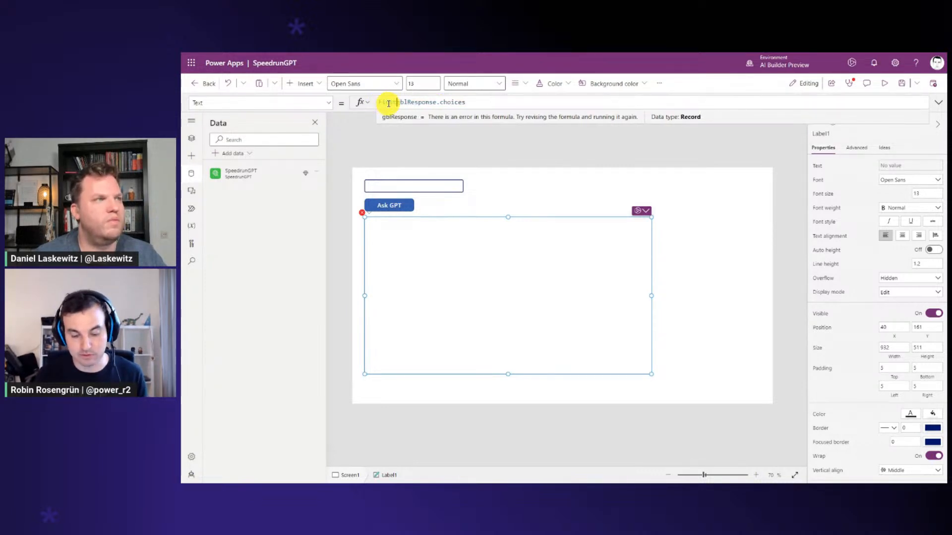
{"action": "left_click", "coordinate": [482, 101]}
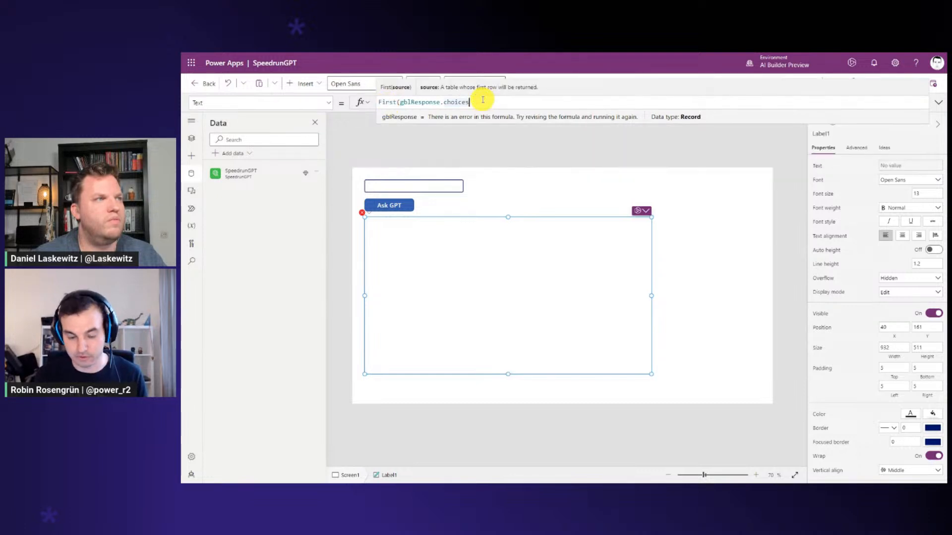
{"action": "type", "text": ")."}
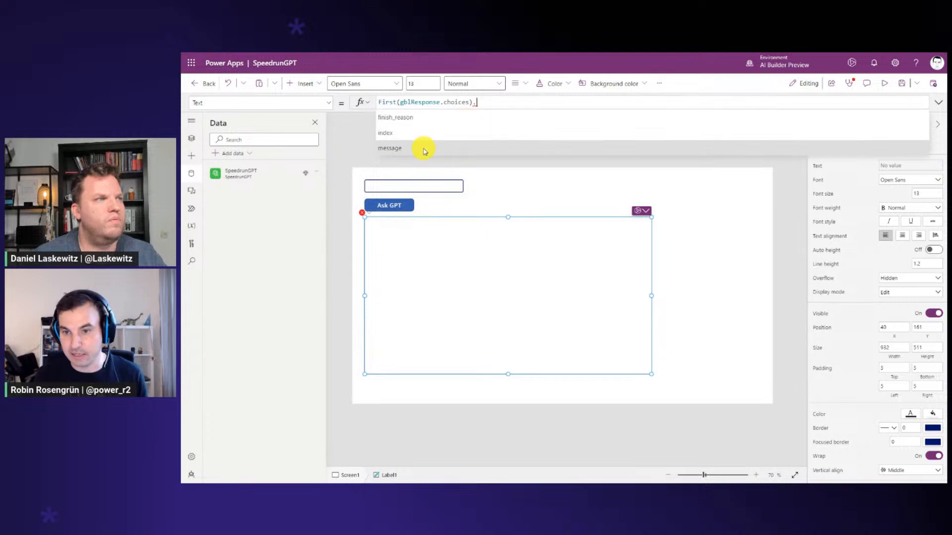
{"action": "left_click", "coordinate": [425, 149]}
{"action": "type", "text": ".co"}
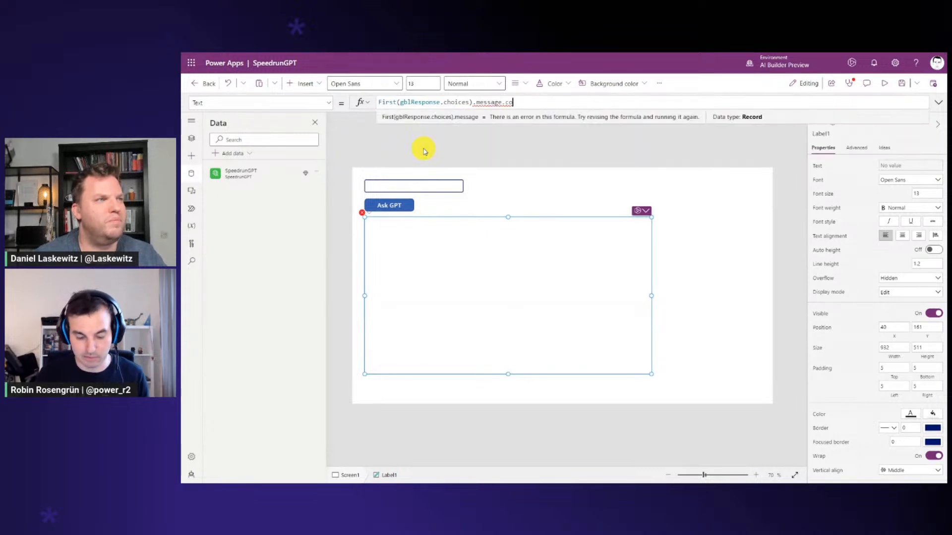
{"action": "type", "text": "ntent"}
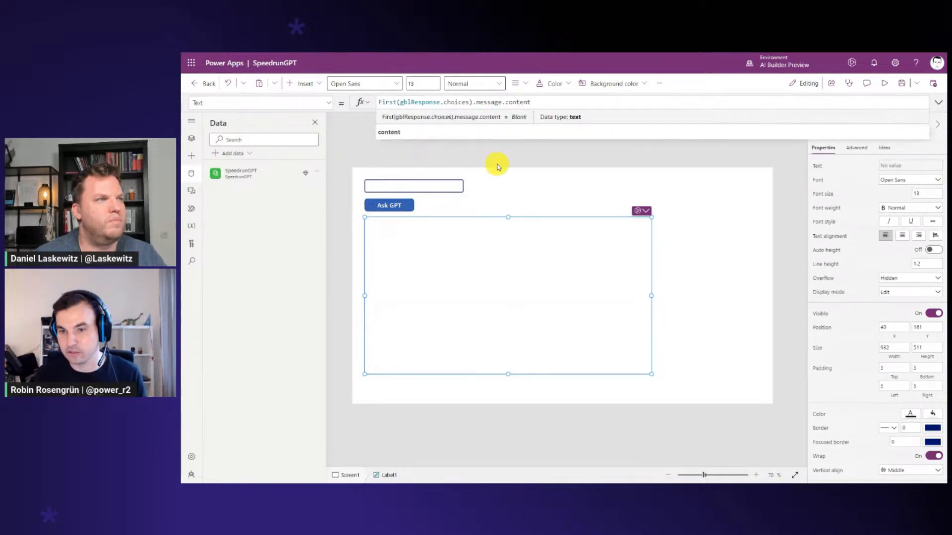
Preview the app and send the question "Say Hello" to GPT
{"action": "left_click", "coordinate": [885, 83]}
{"action": "left_click", "coordinate": [299, 107]}
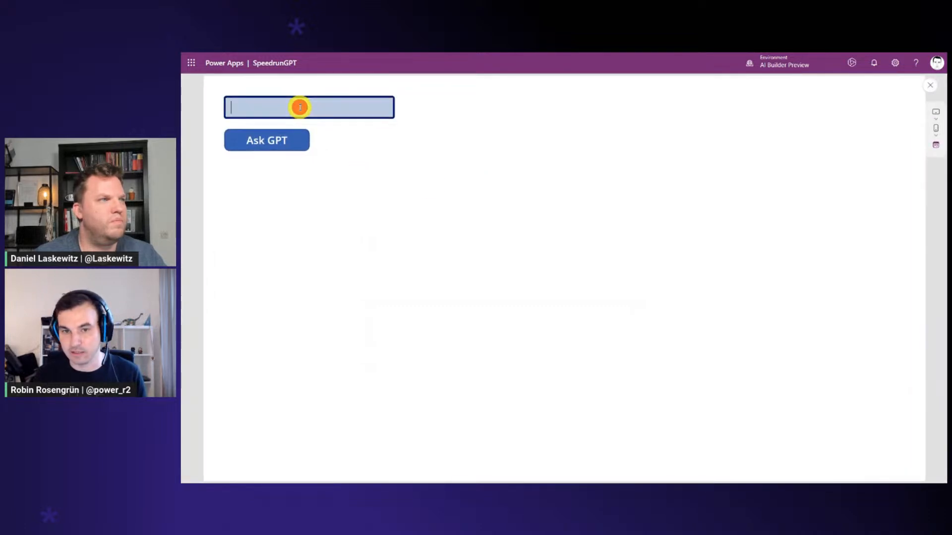
{"action": "type", "text": "Say Hell"}
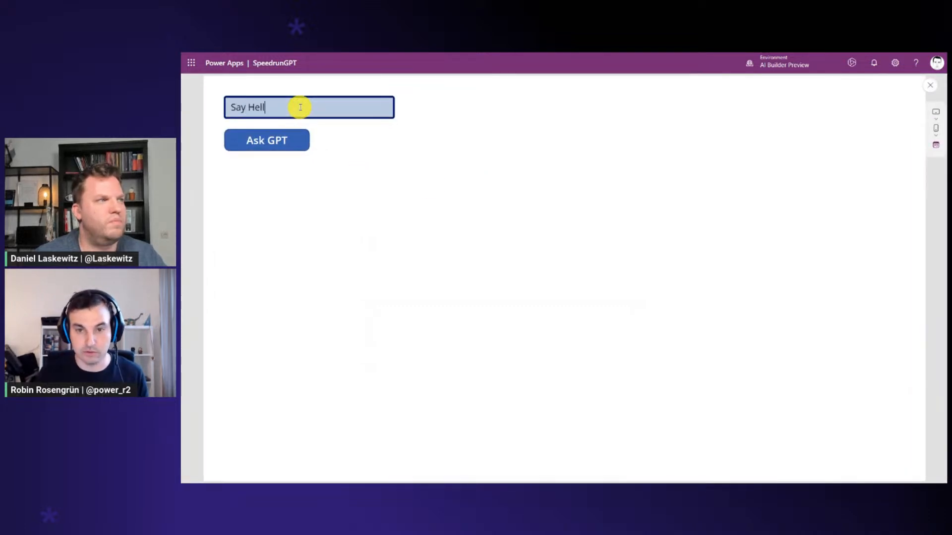
{"action": "type", "text": "o"}
{"action": "left_click", "coordinate": [287, 140]}
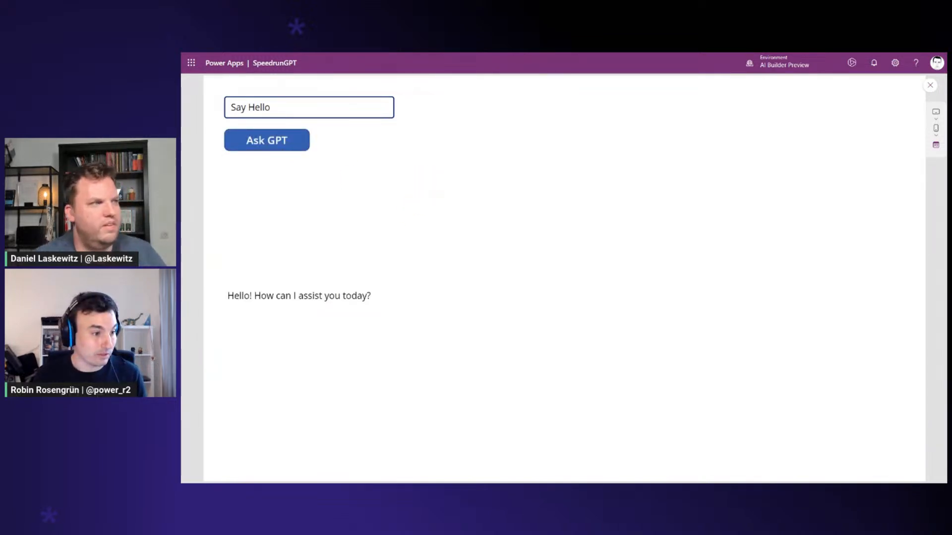
Replace the question with the copied prompt "Create a cookie consent banner in React", send it to GPT, and return to the editor with the answer label selected
{"action": "left_click", "coordinate": [322, 110]}
{"action": "key", "text": "ctrl+a"}
{"action": "key", "text": "ctrl+v"}
{"action": "left_click", "coordinate": [283, 141]}
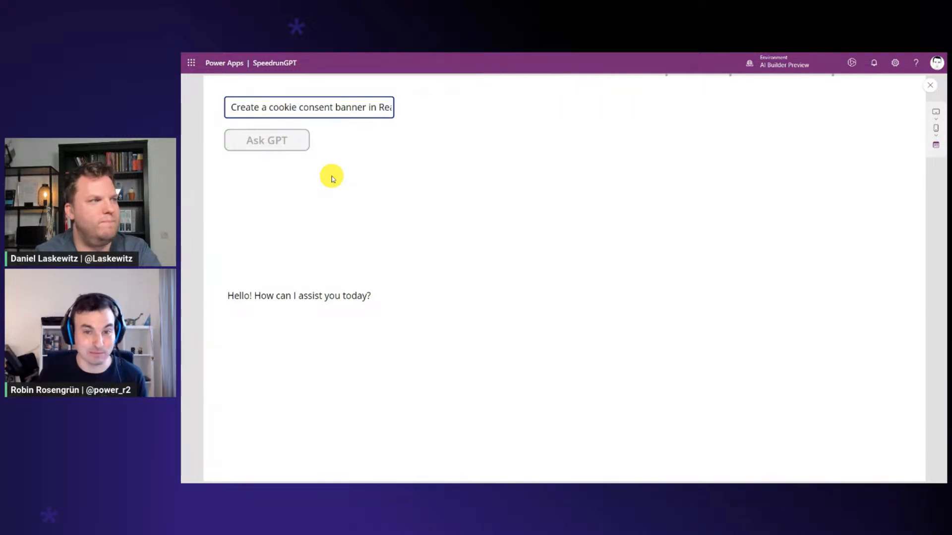
{"action": "left_click", "coordinate": [930, 85]}
{"action": "left_click", "coordinate": [468, 276]}
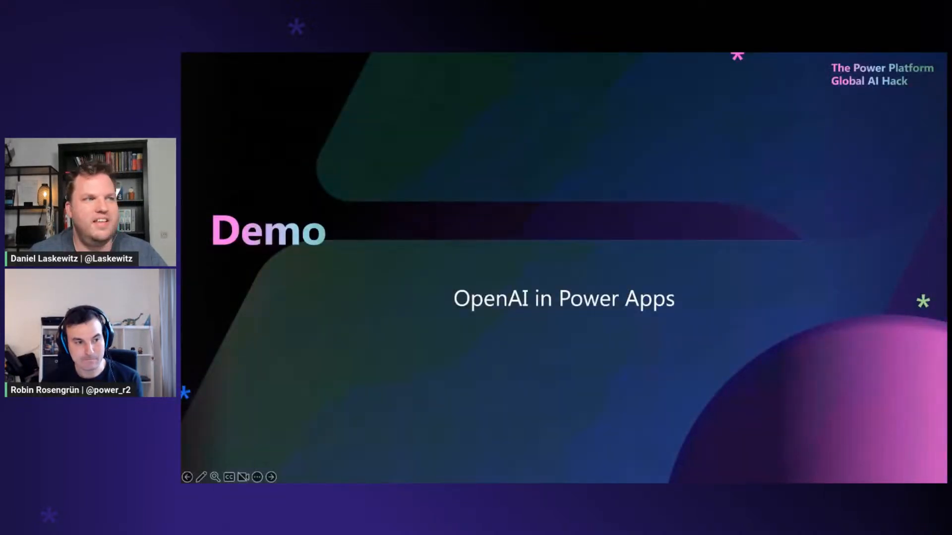
{"action": "key", "text": "Right"}
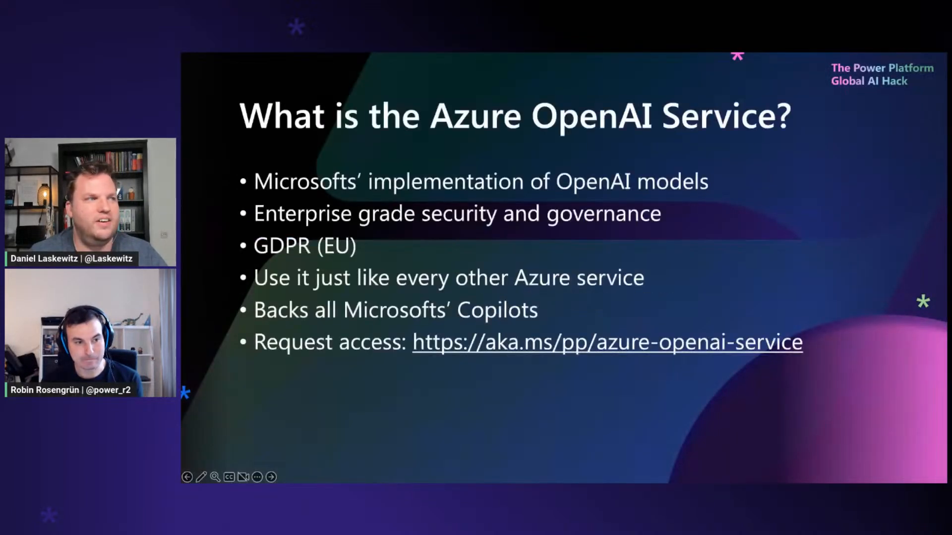